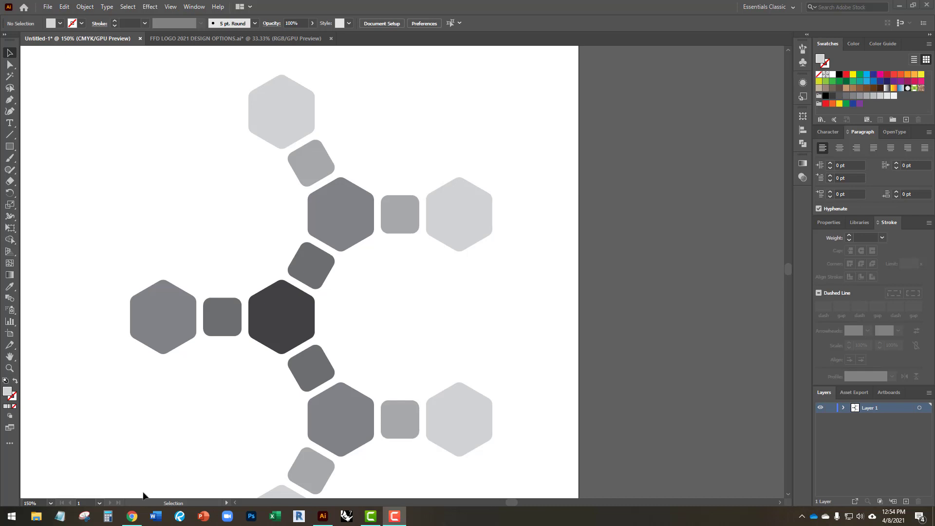
Open Adobe Color Themes beside the artboard and spread the analogous theme's colours wider around the wheel
{"action": "mouse_move", "coordinate": [127, 520]}
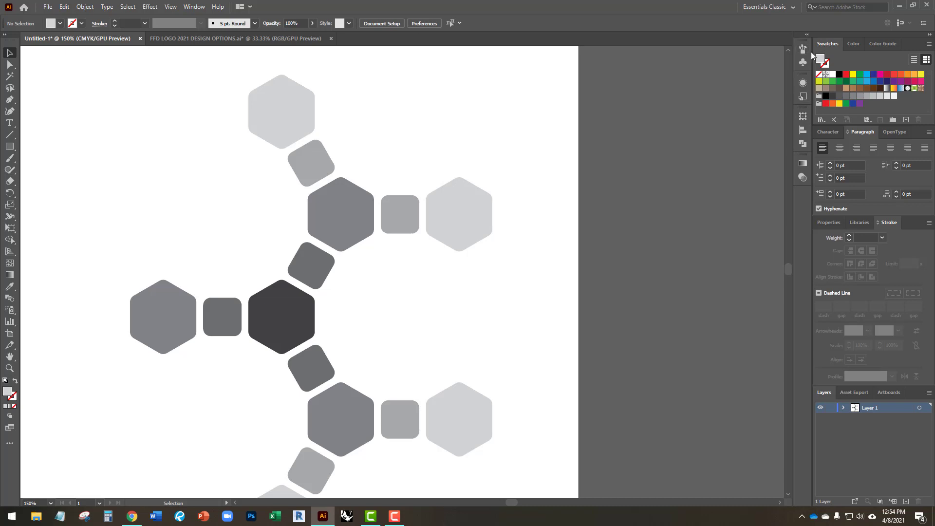
{"action": "left_click", "coordinate": [194, 7]}
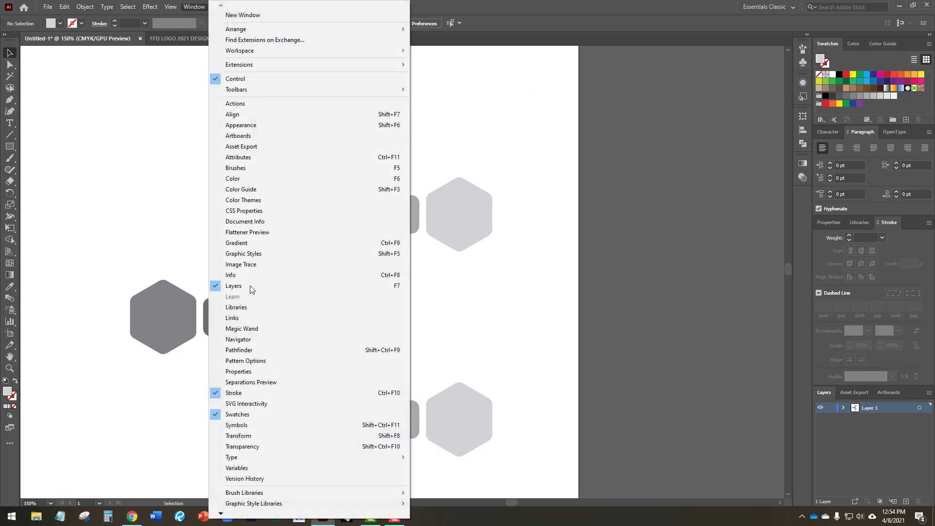
{"action": "left_click", "coordinate": [693, 351]}
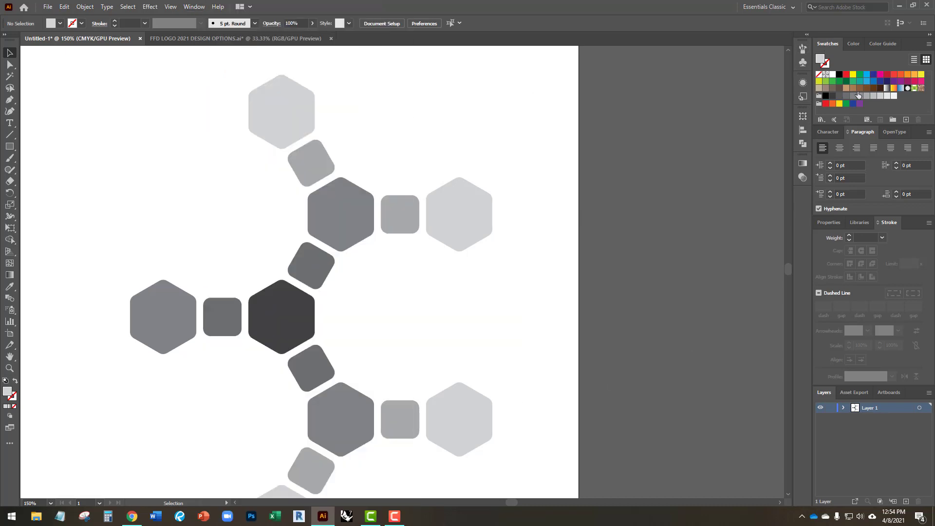
{"action": "left_click", "coordinate": [834, 121]}
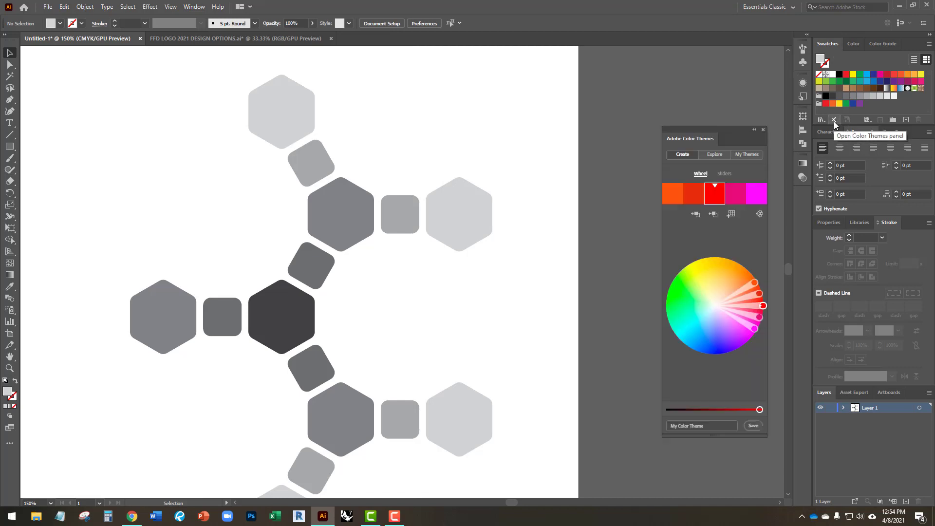
{"action": "left_click_drag", "start_coordinate": [728, 128], "coordinate": [713, 126]}
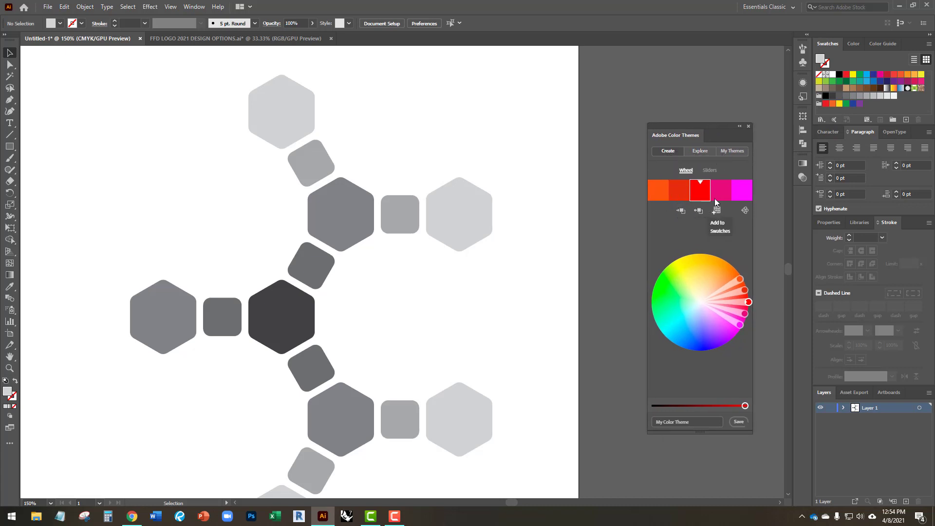
{"action": "mouse_move", "coordinate": [738, 279]}
{"action": "left_mouse_down"}
{"action": "mouse_move", "coordinate": [725, 271]}
{"action": "mouse_move", "coordinate": [712, 282]}
{"action": "mouse_move", "coordinate": [707, 274]}
{"action": "mouse_move", "coordinate": [729, 273]}
{"action": "left_mouse_up"}
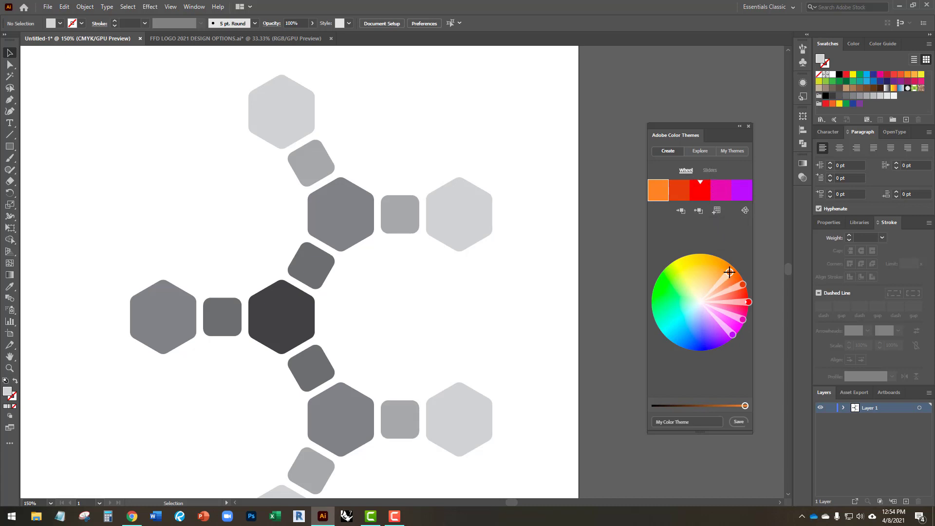
{"action": "left_click_drag", "start_coordinate": [729, 272], "coordinate": [729, 275]}
Find the published orange-to-red My Color Theme among the most popular themes, add it to the swatches and enlarge the swatch area
{"action": "left_click", "coordinate": [699, 152]}
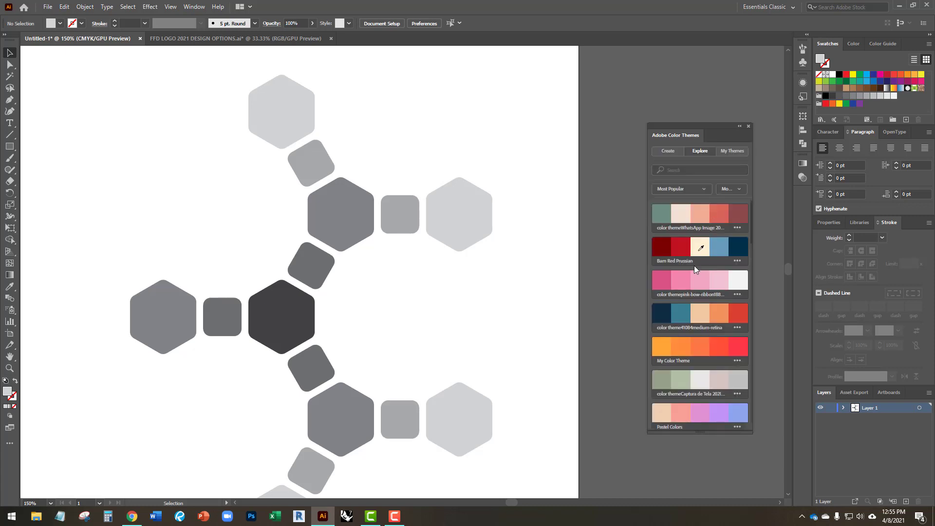
{"action": "scroll", "coordinate": [711, 341], "scroll_direction": "down", "scroll_amount": 5}
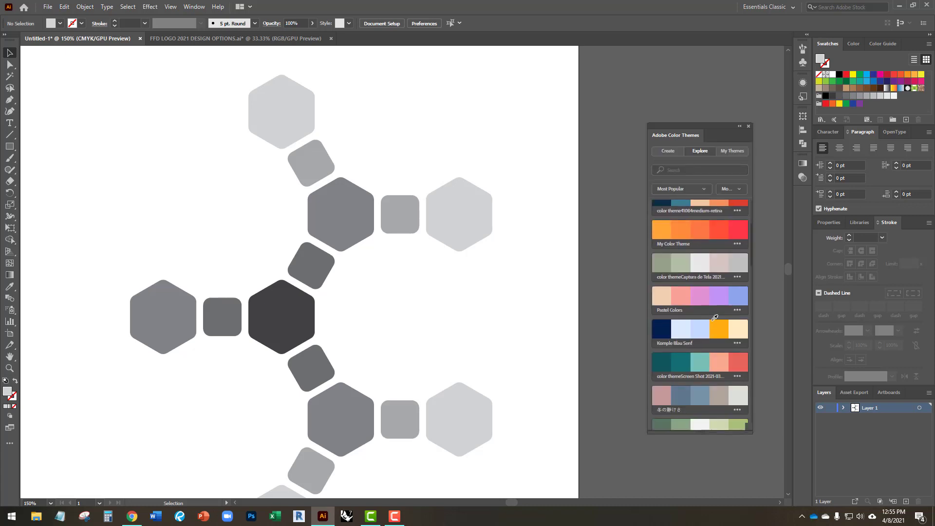
{"action": "scroll", "coordinate": [708, 336], "scroll_direction": "up", "scroll_amount": 5}
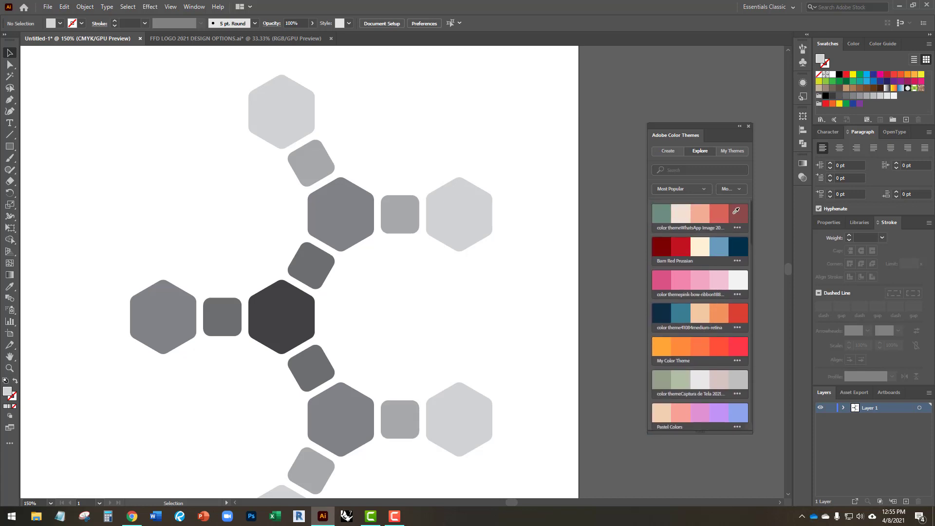
{"action": "left_click", "coordinate": [706, 190]}
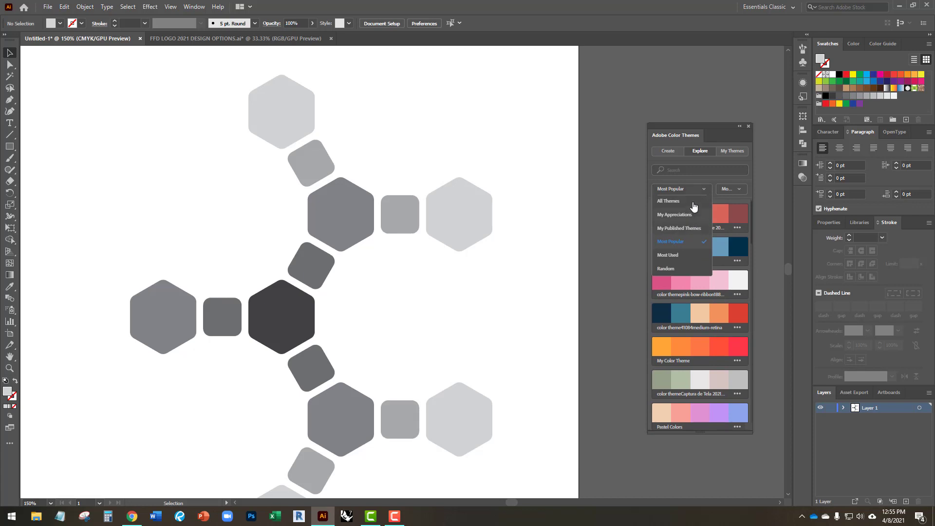
{"action": "left_click", "coordinate": [704, 190]}
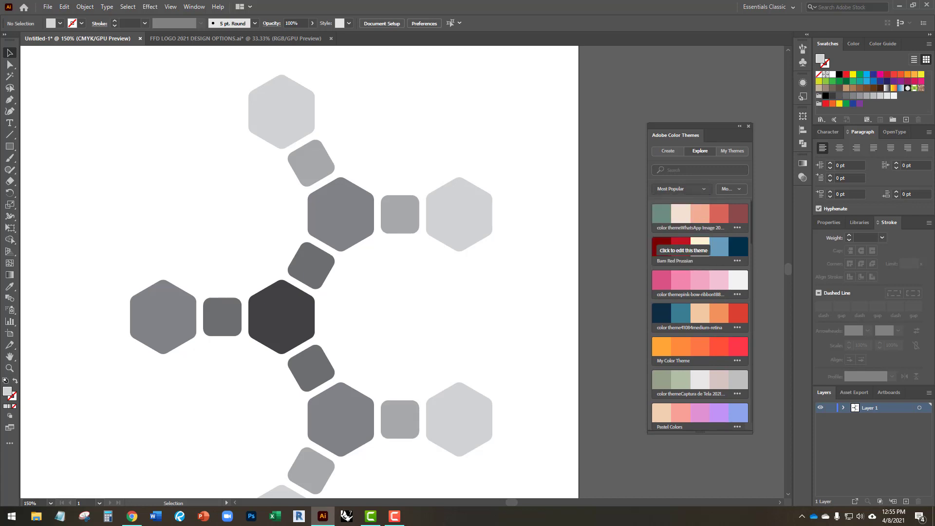
{"action": "left_click", "coordinate": [739, 360]}
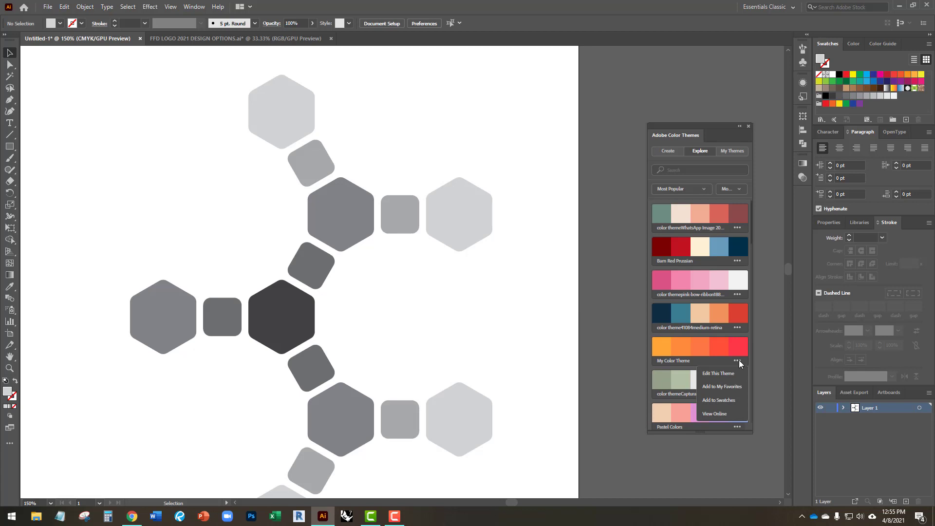
{"action": "left_click", "coordinate": [726, 399]}
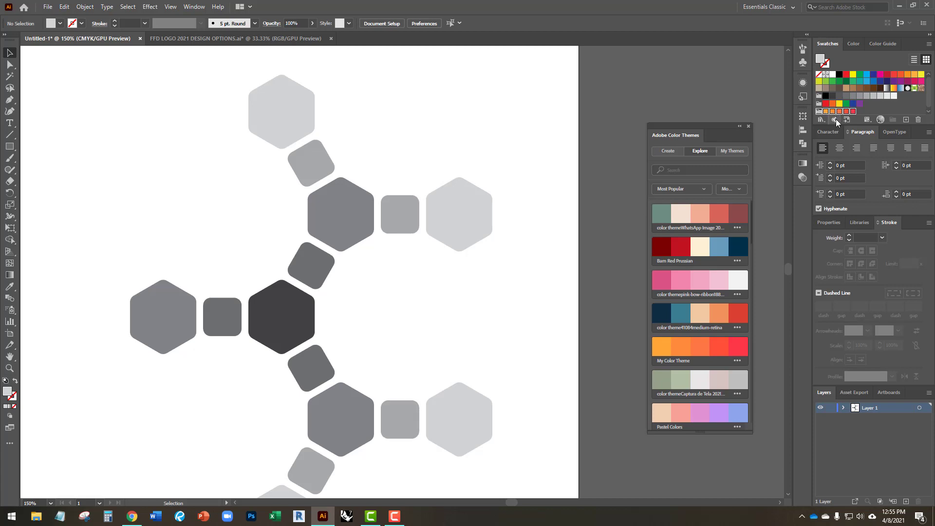
{"action": "left_click_drag", "start_coordinate": [850, 125], "coordinate": [849, 181]}
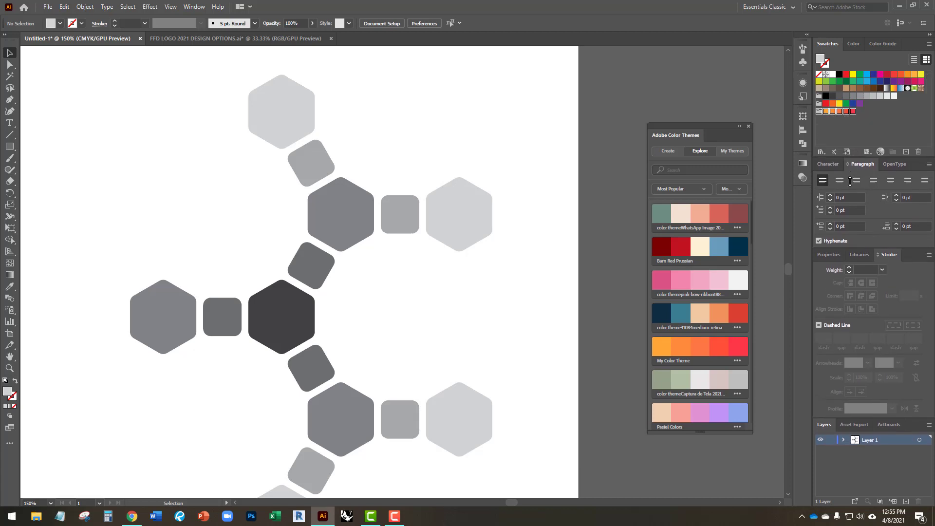
{"action": "left_click", "coordinate": [854, 118]}
Fill the small square beside the upper grey hexagon with the theme's middle orange and the adjoining light grey hexagon with its red
{"action": "left_click", "coordinate": [406, 224]}
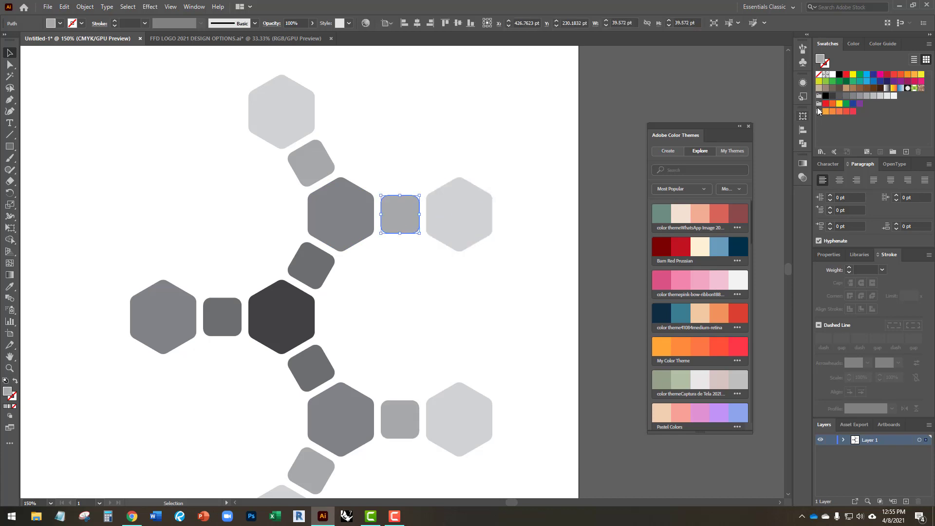
{"action": "left_click", "coordinate": [839, 112]}
{"action": "left_click", "coordinate": [477, 211]}
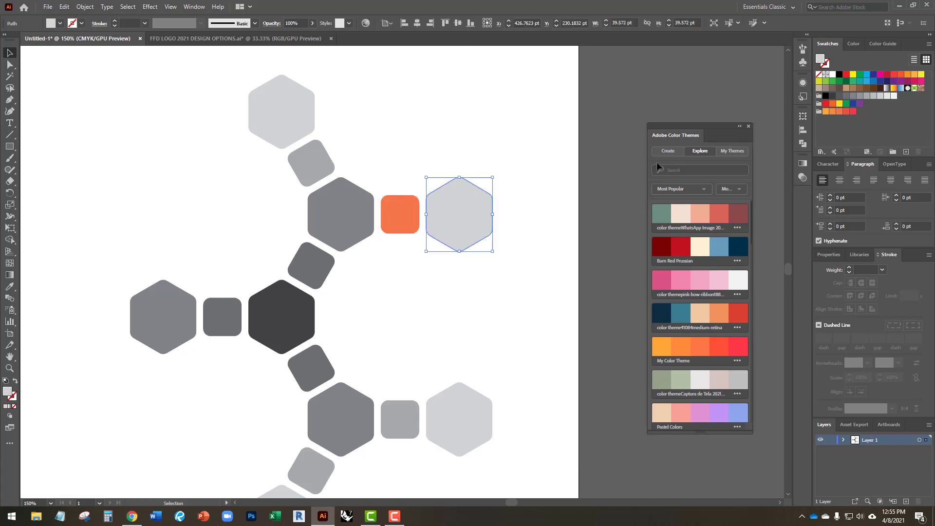
{"action": "left_click", "coordinate": [853, 111]}
{"action": "left_click", "coordinate": [470, 147]}
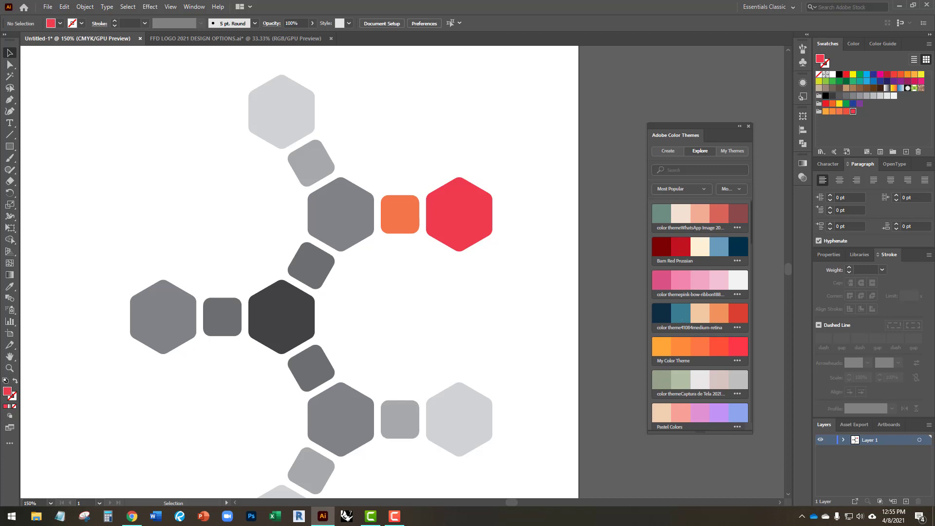
Add the Pastels theme from My Library to the document's swatches
{"action": "left_click", "coordinate": [725, 151]}
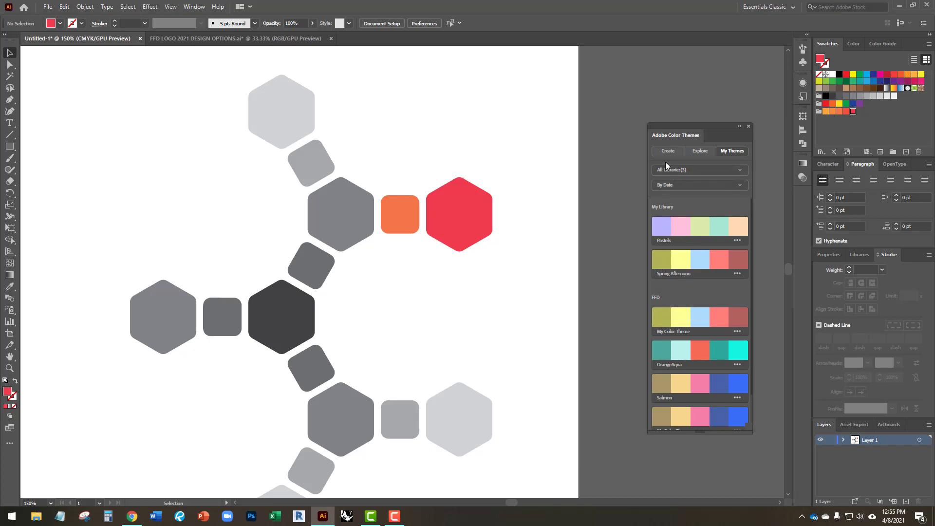
{"action": "left_click", "coordinate": [737, 240]}
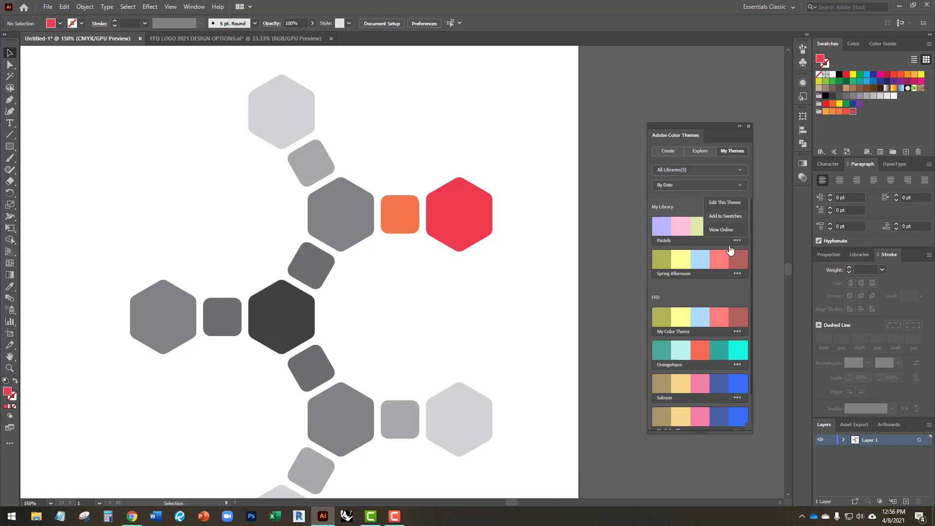
{"action": "left_click", "coordinate": [725, 216]}
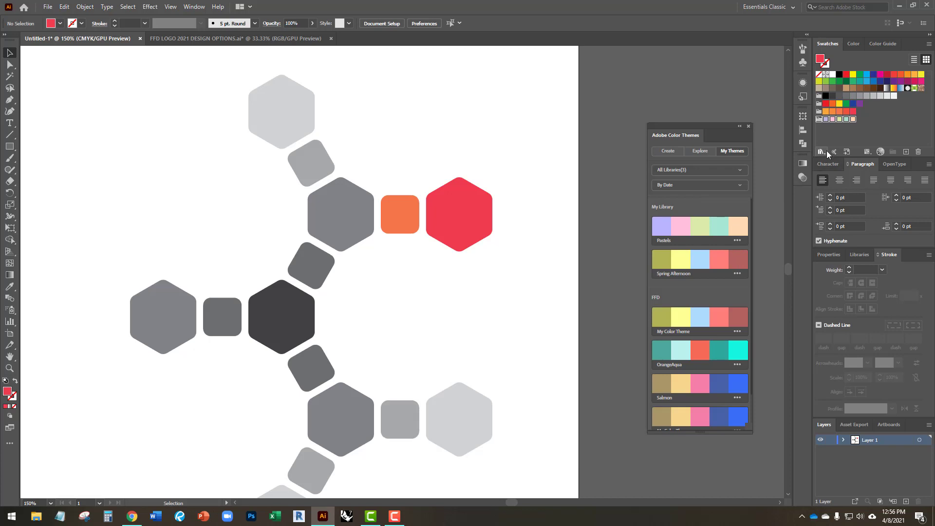
{"action": "left_click", "coordinate": [830, 126]}
Fill the topmost light grey hexagon with the pink from the Pastels group and clear the selection
{"action": "left_click", "coordinate": [292, 121]}
{"action": "left_click", "coordinate": [833, 119]}
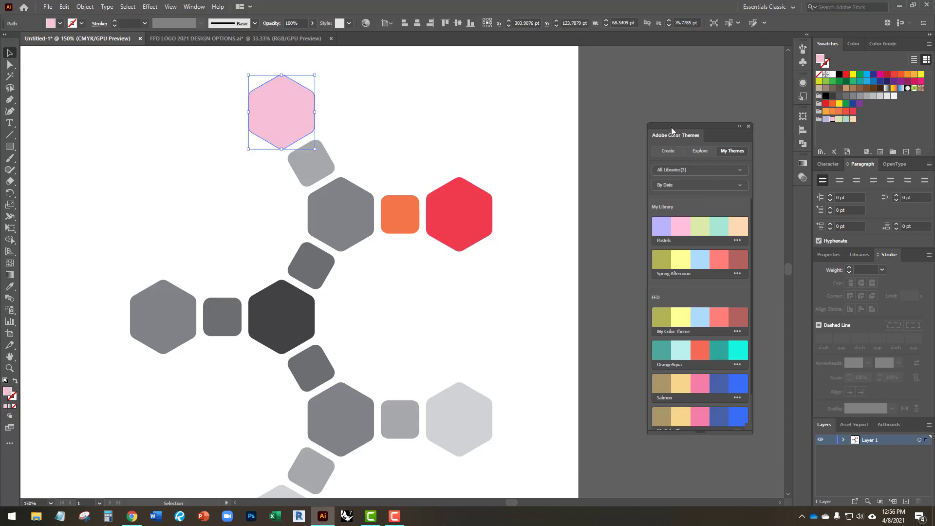
{"action": "left_click", "coordinate": [364, 132]}
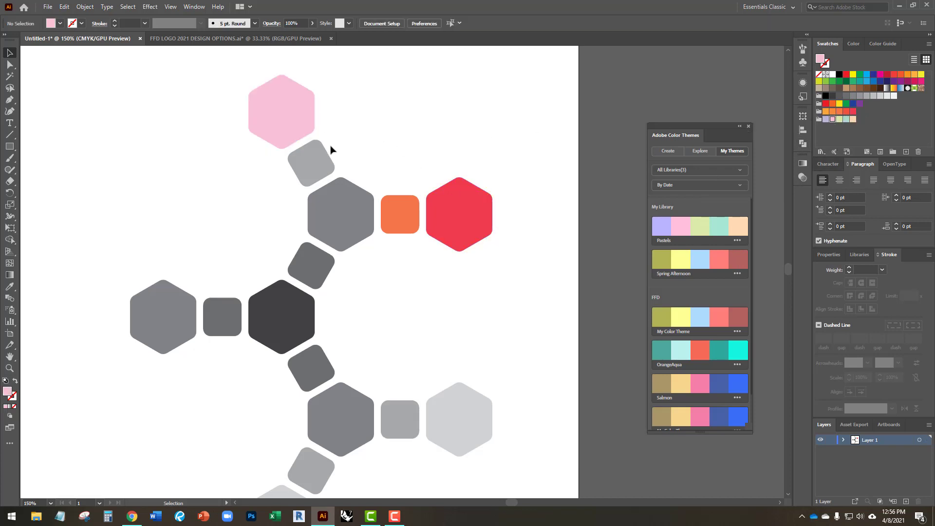
{"action": "left_click", "coordinate": [855, 128]}
Apply the Monochromatic rule to a new colour theme and shift its hue from red to purple on the wheel
{"action": "left_click", "coordinate": [671, 151]}
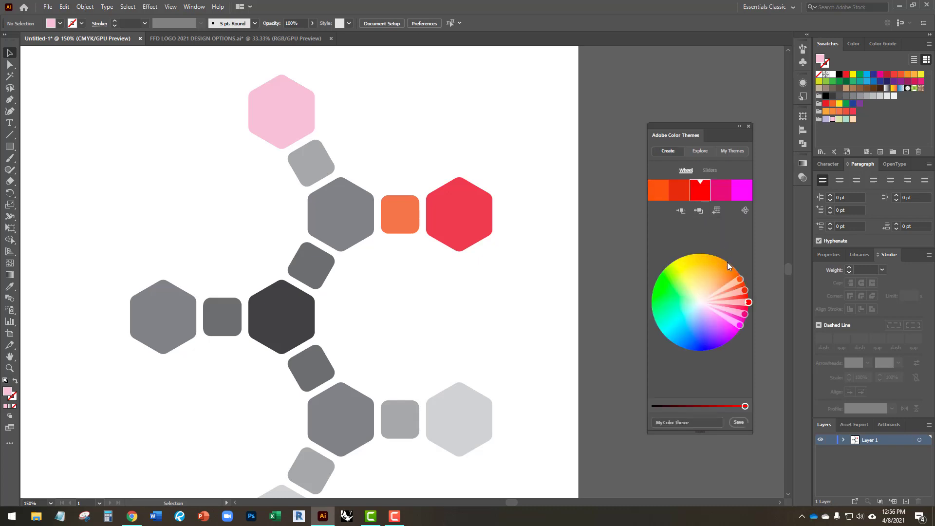
{"action": "left_click", "coordinate": [746, 211]}
{"action": "left_click", "coordinate": [736, 239]}
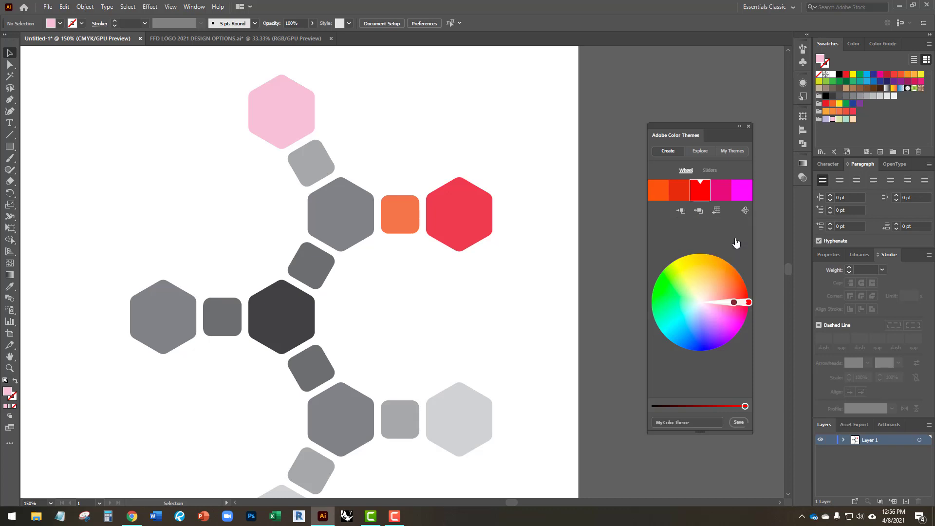
{"action": "left_click_drag", "start_coordinate": [734, 302], "coordinate": [719, 331]}
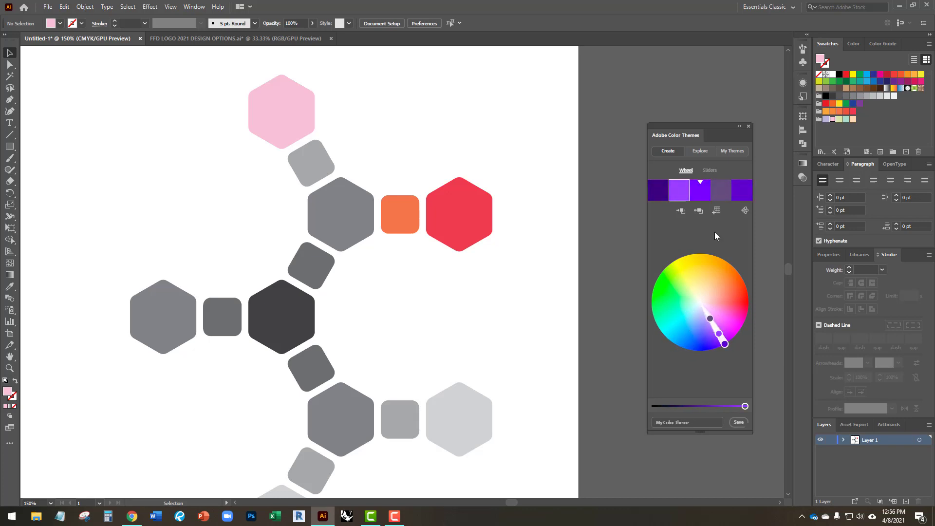
Make the fourth colour, the muted purple, the base colour of the theme
{"action": "left_click", "coordinate": [701, 190]}
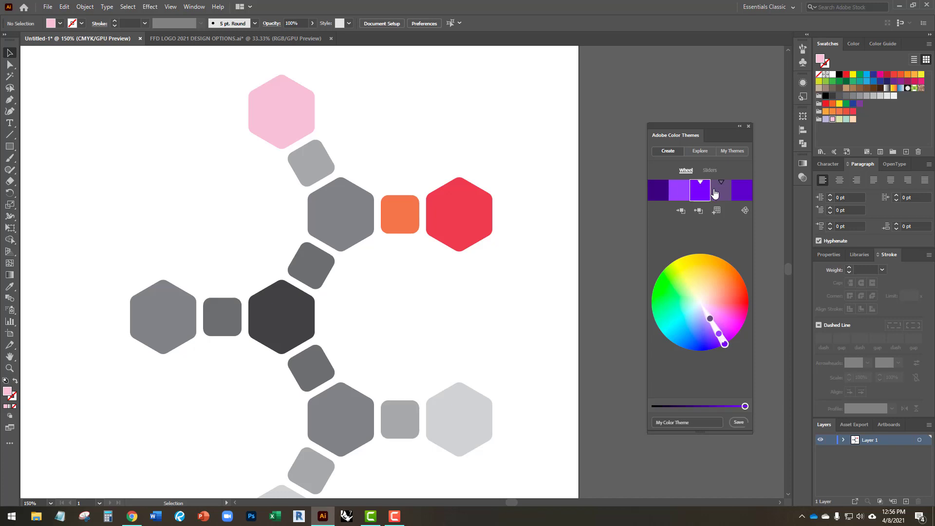
{"action": "left_click", "coordinate": [720, 190]}
{"action": "left_click", "coordinate": [722, 184]}
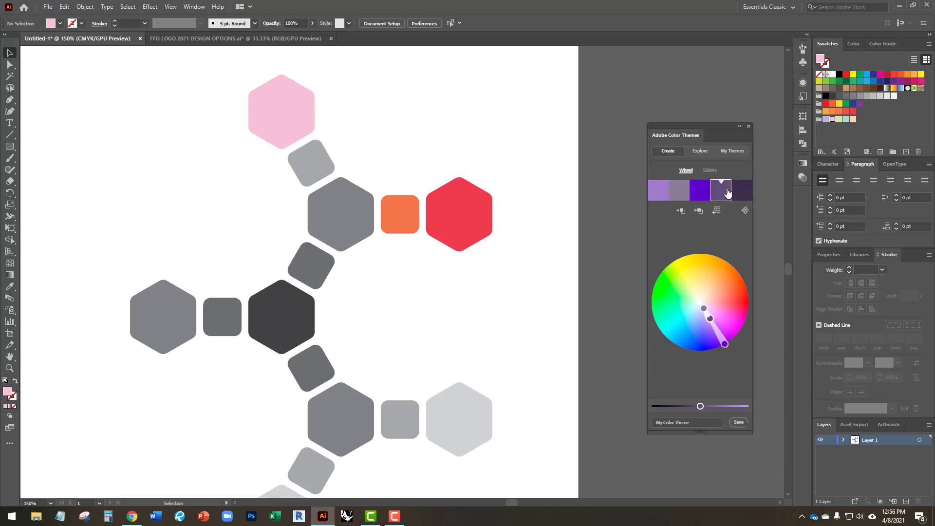
Try the Triad and Complementary colour rules on the muted purple base colour
{"action": "left_click", "coordinate": [745, 211]}
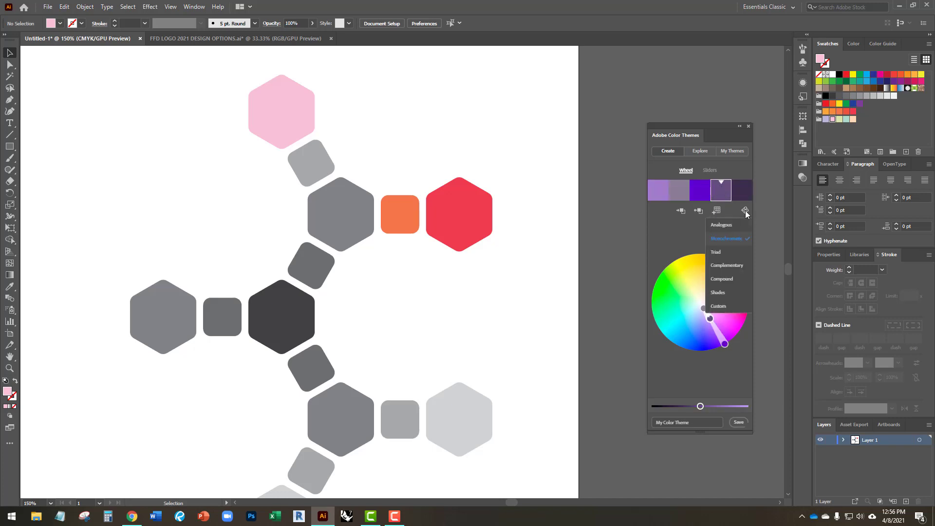
{"action": "left_click", "coordinate": [733, 247]}
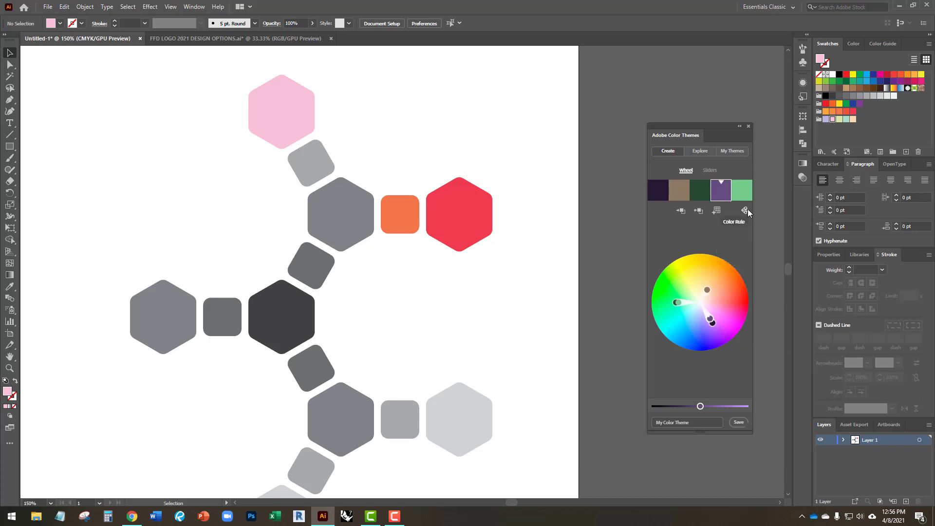
{"action": "left_click", "coordinate": [746, 210]}
{"action": "left_click", "coordinate": [732, 270]}
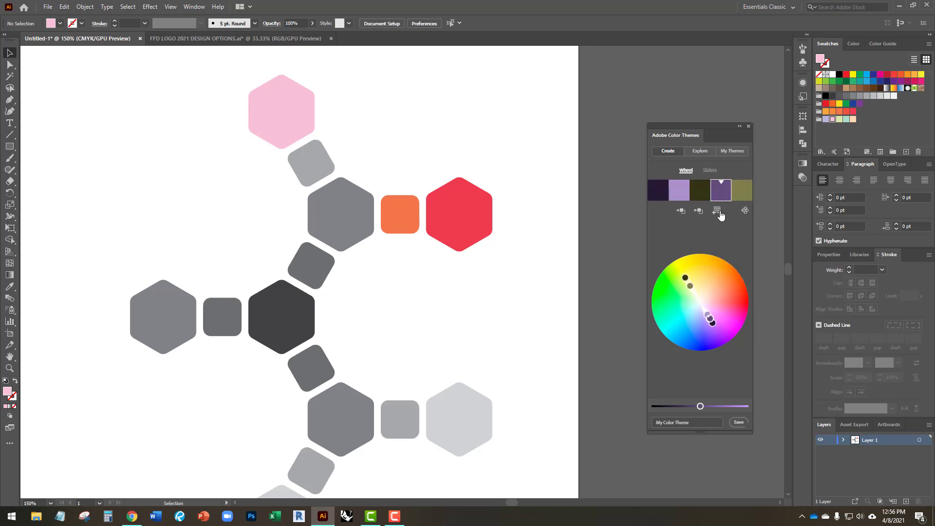
Try the Compound colour rule and shift the first theme colour to teal on the wheel
{"action": "left_click", "coordinate": [744, 209]}
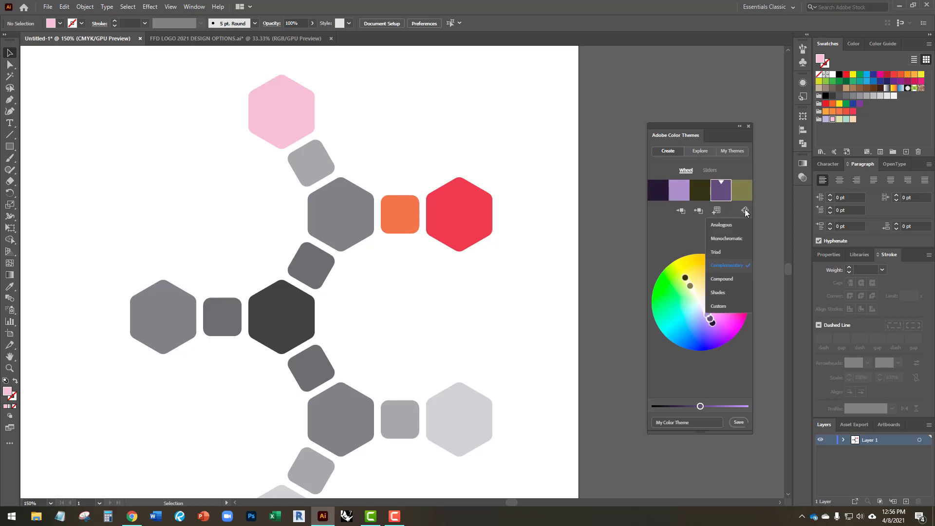
{"action": "left_click", "coordinate": [733, 269]}
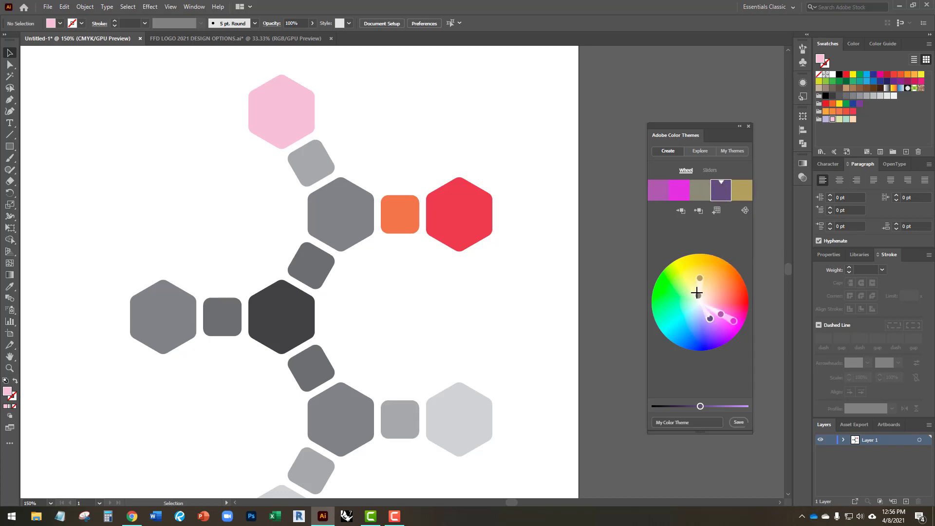
{"action": "left_click_drag", "start_coordinate": [712, 310], "coordinate": [679, 318]}
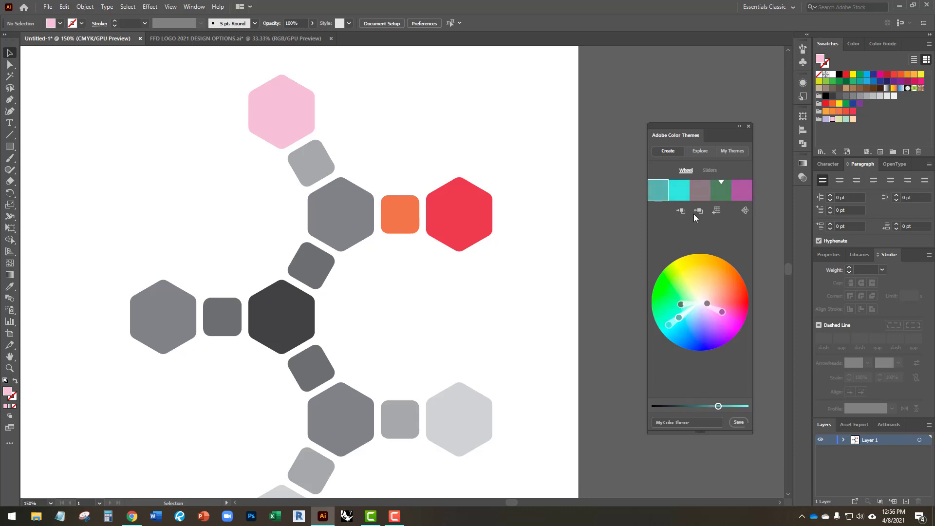
Apply the Triad colour rule and shift the theme's base colour to muted blue
{"action": "left_click", "coordinate": [744, 211]}
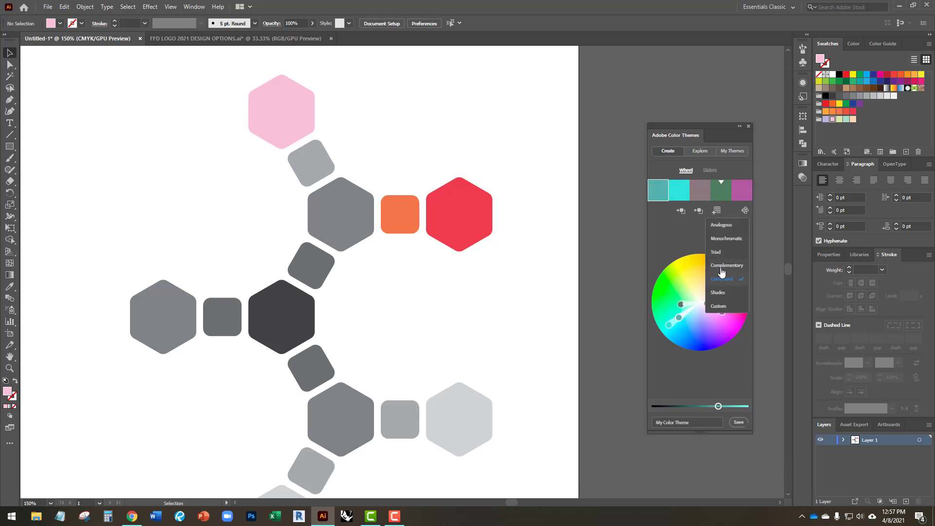
{"action": "left_click", "coordinate": [719, 294]}
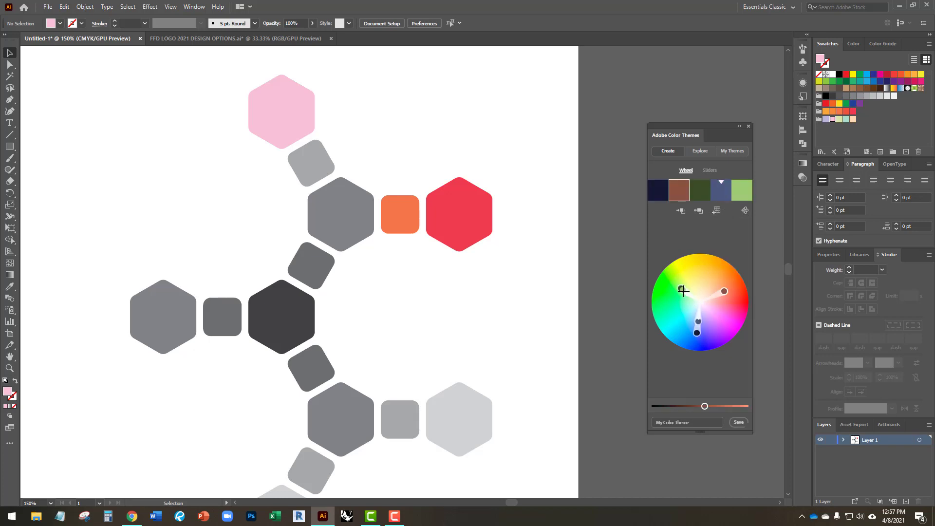
Shift the triad theme's fifth colour to bright green and apply the Monochromatic colour rule
{"action": "mouse_move", "coordinate": [684, 291]}
{"action": "left_mouse_down"}
{"action": "mouse_move", "coordinate": [680, 303]}
{"action": "mouse_move", "coordinate": [700, 309]}
{"action": "mouse_move", "coordinate": [685, 315]}
{"action": "mouse_move", "coordinate": [665, 295]}
{"action": "left_mouse_up"}
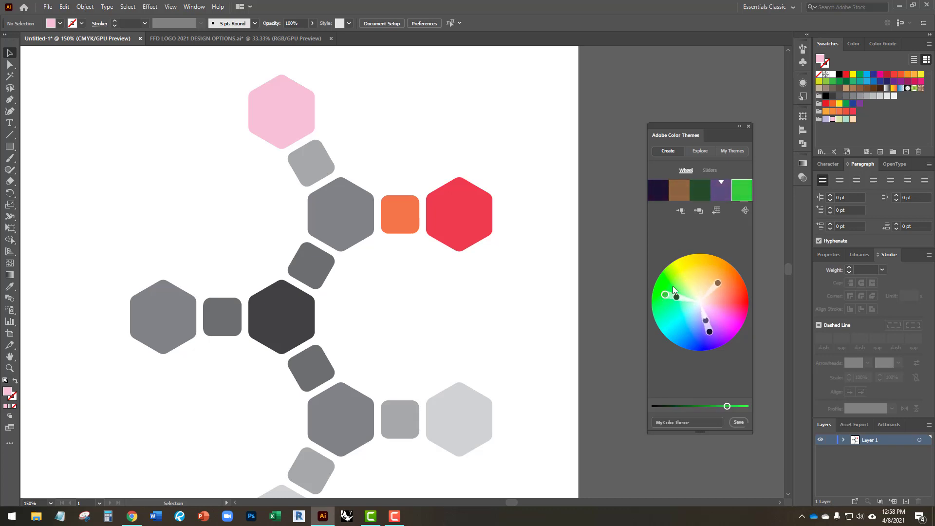
{"action": "left_click", "coordinate": [744, 209]}
{"action": "left_click", "coordinate": [735, 243]}
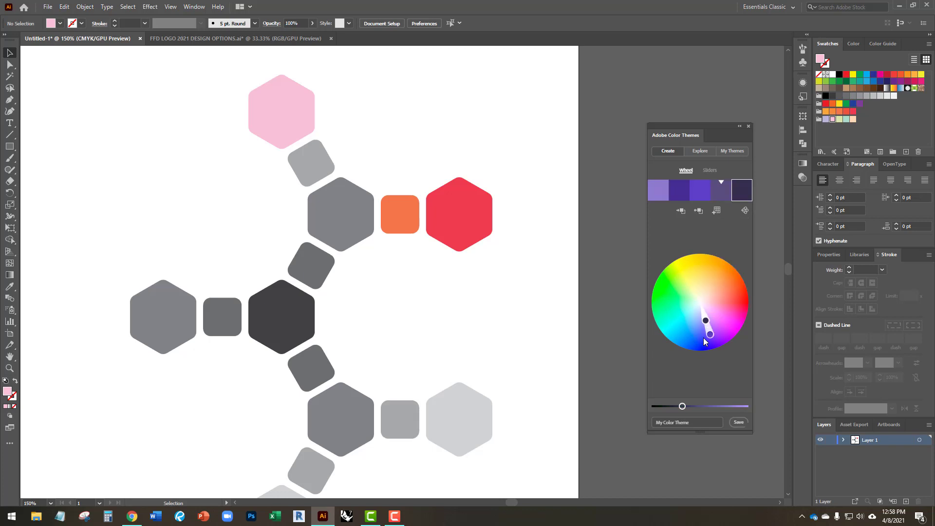
Shift the monochromatic theme to teal blue on the wheel and apply the Complementary colour rule
{"action": "left_click_drag", "start_coordinate": [704, 341], "coordinate": [680, 331]}
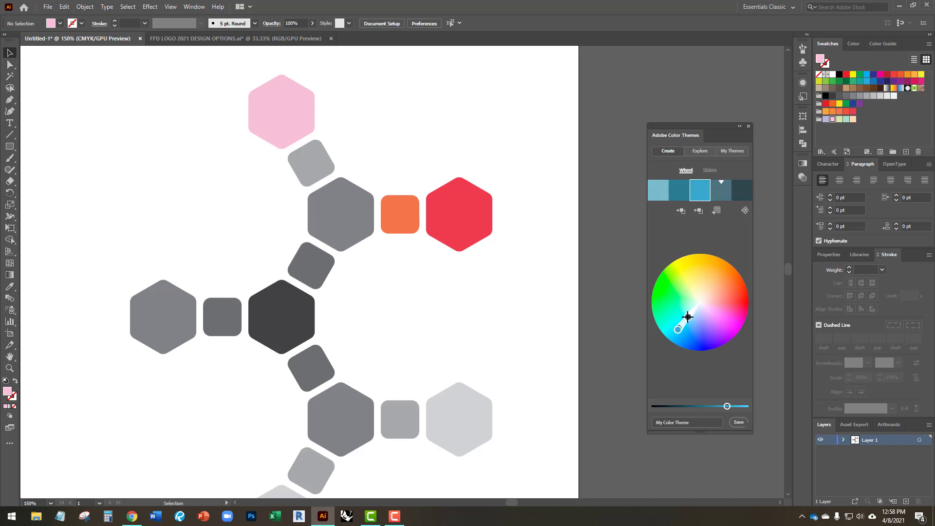
{"action": "left_click", "coordinate": [746, 210]}
{"action": "left_click", "coordinate": [732, 264]}
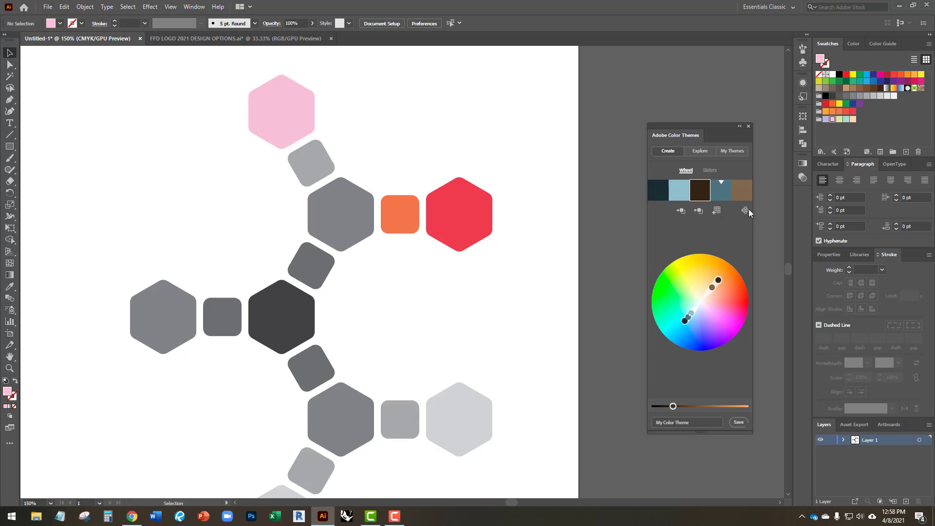
Try the Triad colour rule on the muted teal base colour and restore the Complementary rule
{"action": "left_click", "coordinate": [744, 210]}
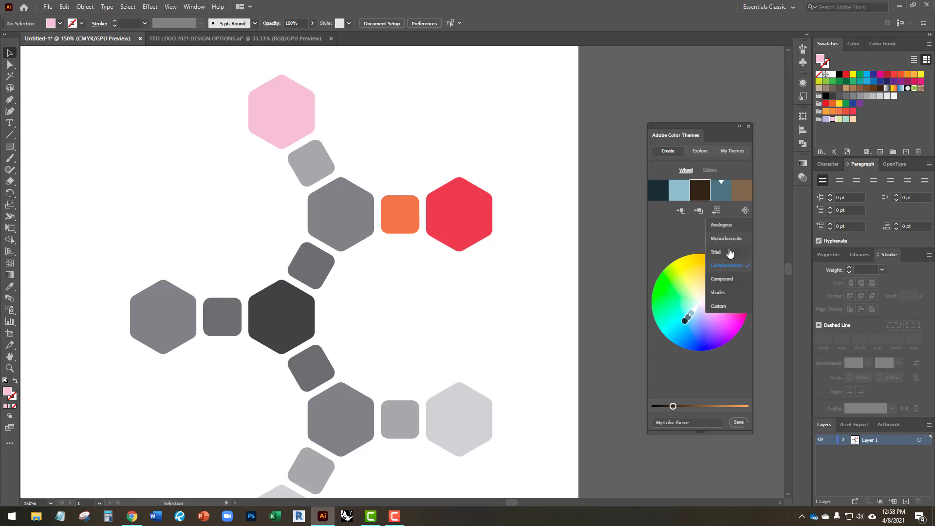
{"action": "left_click", "coordinate": [729, 252]}
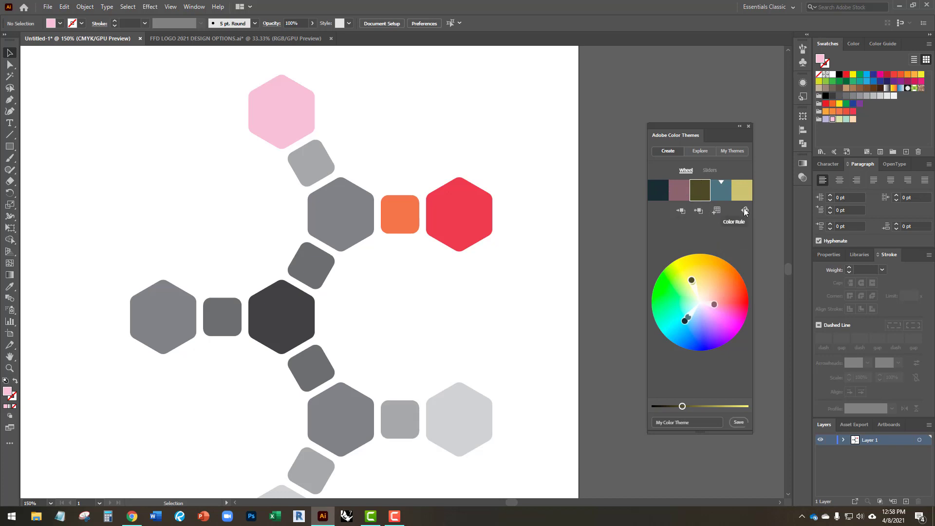
{"action": "left_click", "coordinate": [744, 209]}
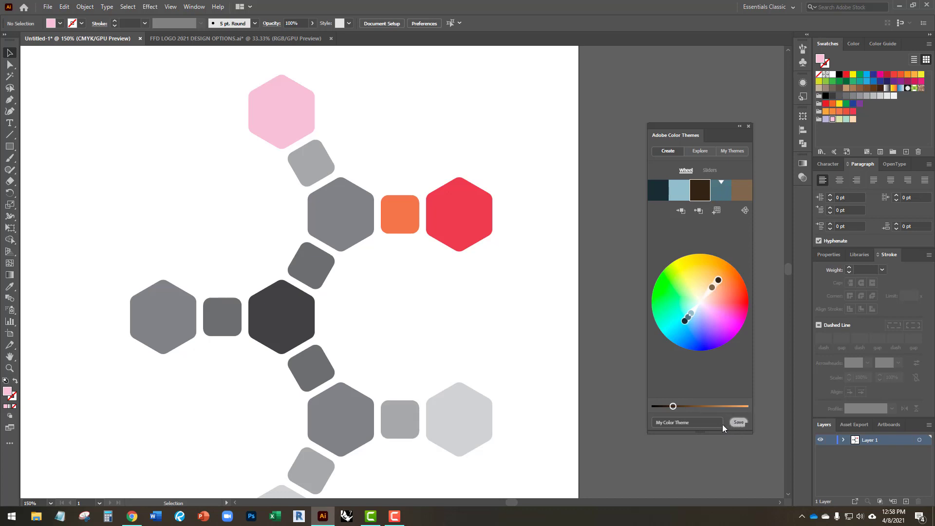
Name the theme Fall Colors and save it to My Library
{"action": "left_click", "coordinate": [699, 423]}
{"action": "type", "text": "Fall Colors"}
{"action": "left_click", "coordinate": [737, 422]}
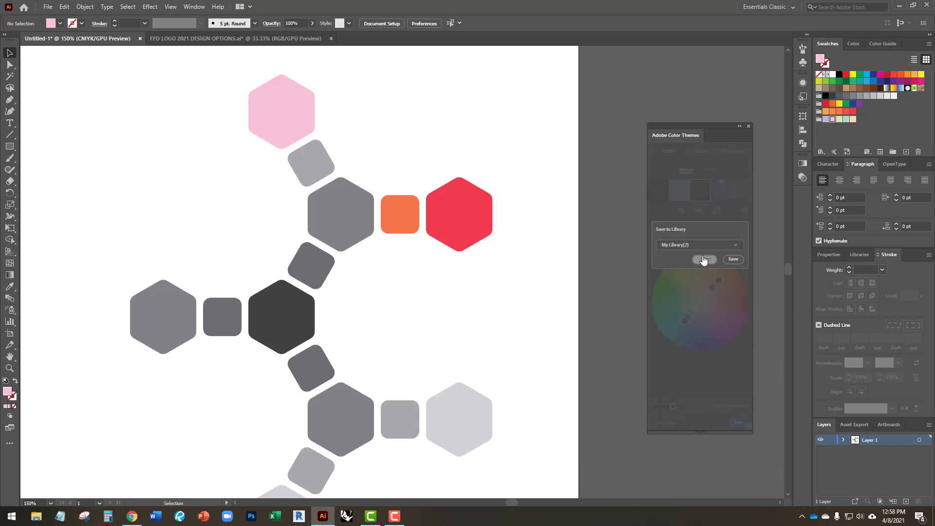
{"action": "left_click", "coordinate": [732, 249]}
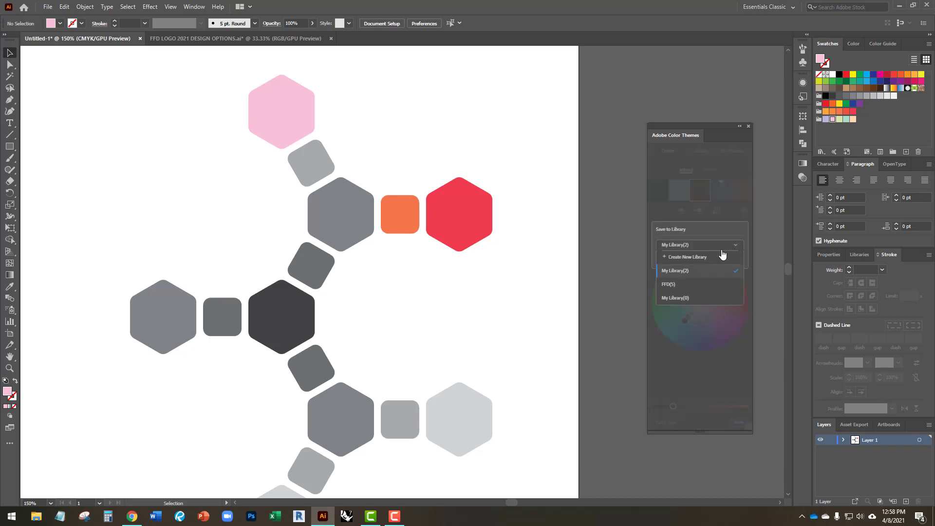
{"action": "left_click", "coordinate": [686, 272]}
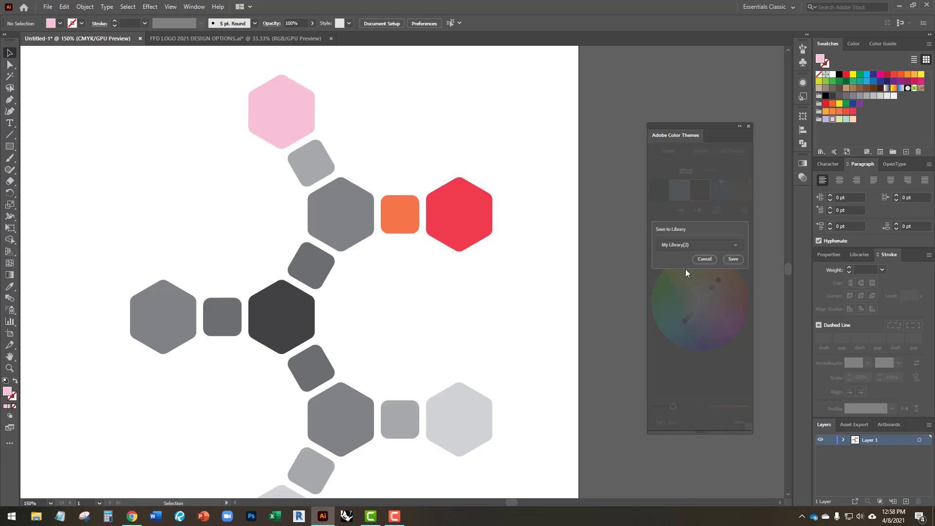
{"action": "left_click", "coordinate": [731, 259]}
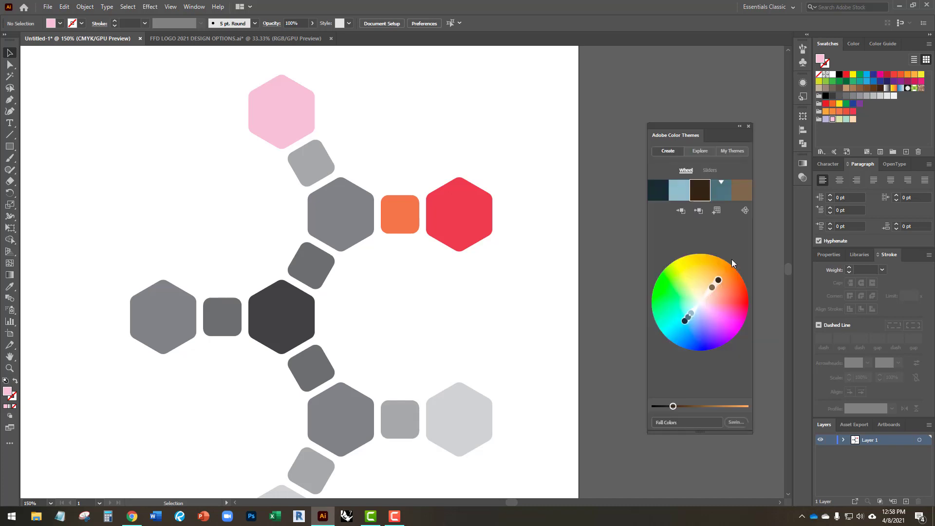
Add the saved Fall Colors theme to the document swatches
{"action": "left_click", "coordinate": [730, 154]}
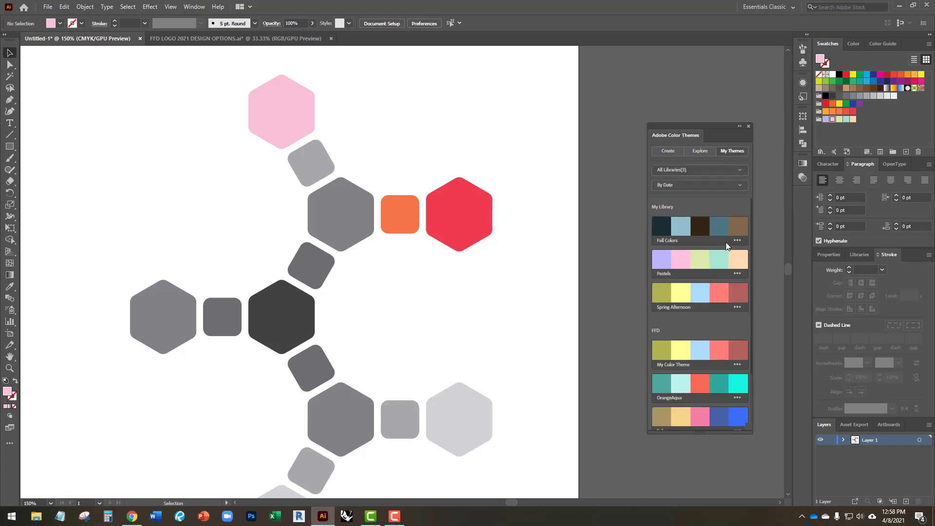
{"action": "left_click", "coordinate": [737, 240]}
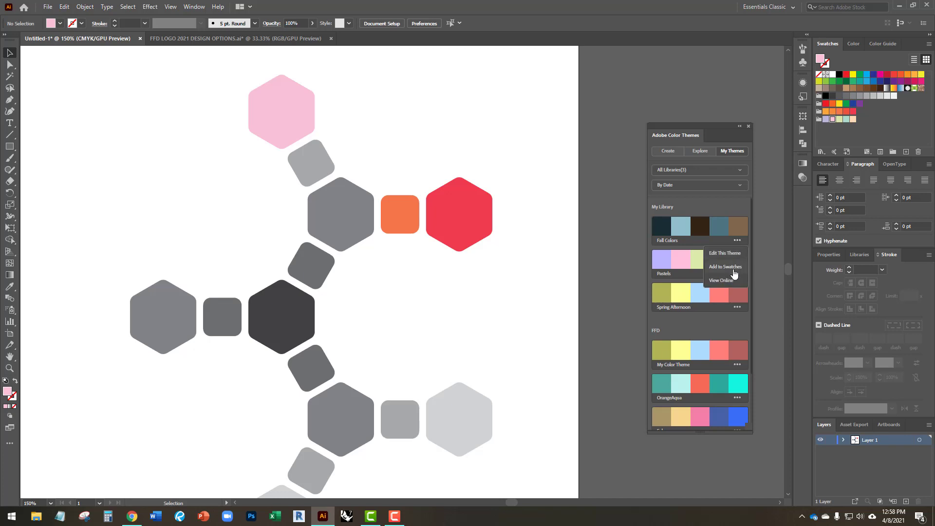
{"action": "left_click", "coordinate": [734, 266]}
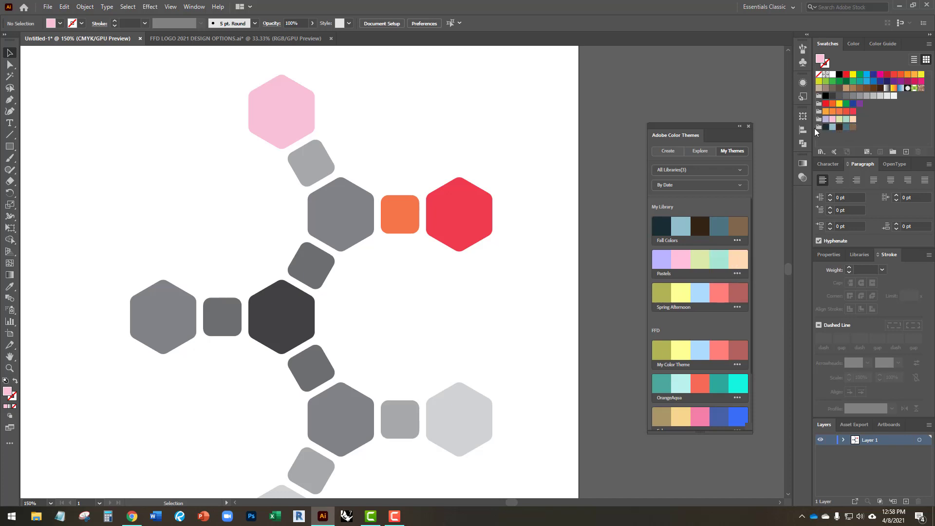
Recolour the central dark hexagon teal, the rounded square below it brown and the one above it light blue, using the Fall Colors swatches
{"action": "left_click", "coordinate": [279, 325]}
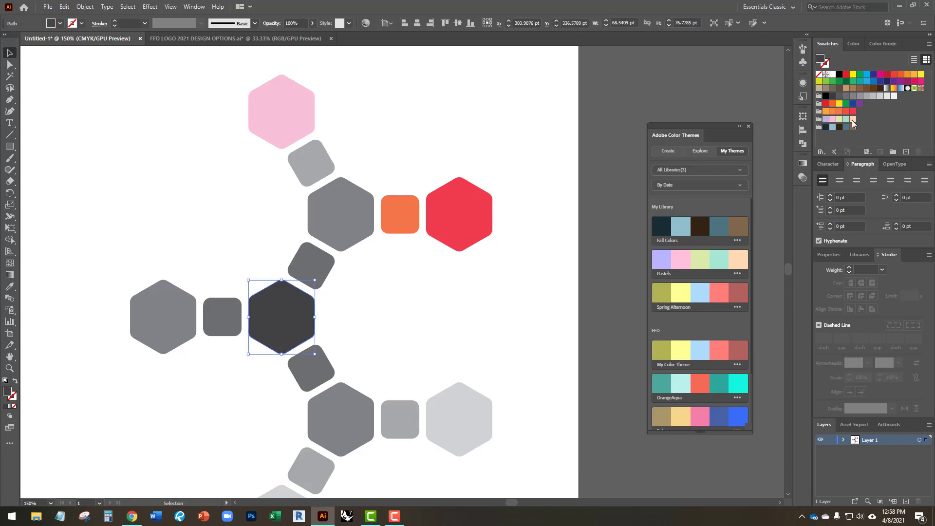
{"action": "left_click", "coordinate": [847, 127]}
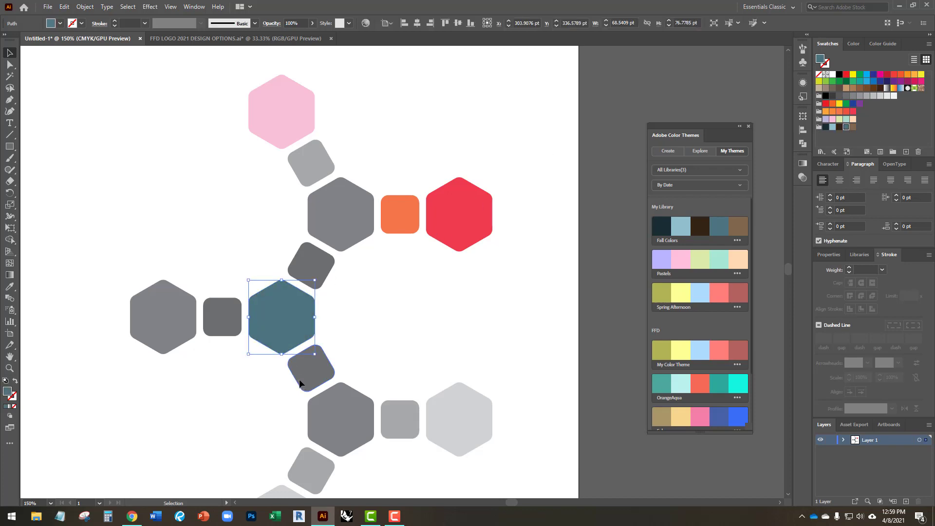
{"action": "left_click", "coordinate": [312, 369]}
{"action": "left_click", "coordinate": [853, 127]}
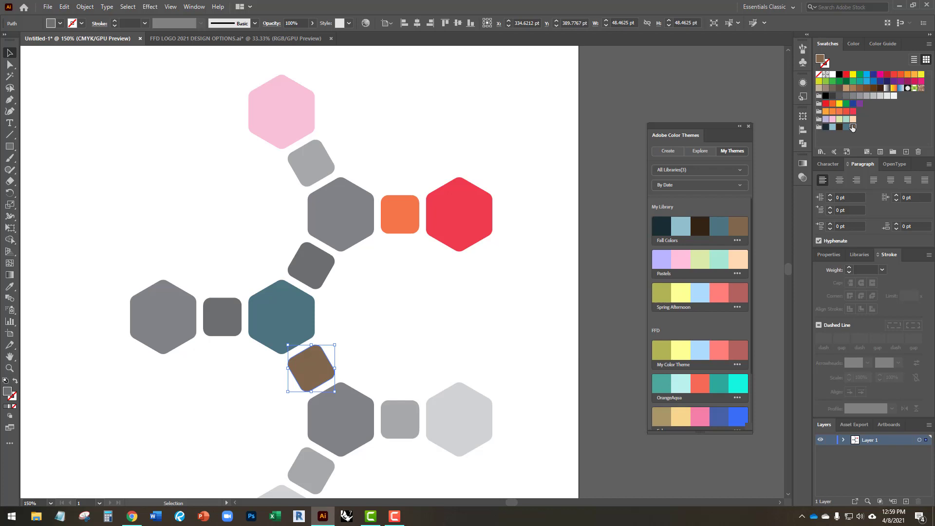
{"action": "left_click", "coordinate": [351, 327]}
{"action": "left_click", "coordinate": [311, 265]}
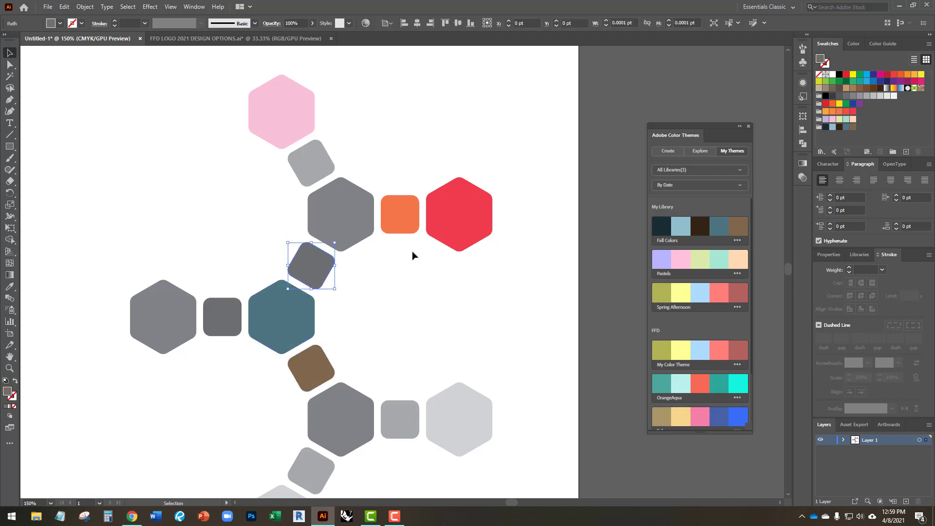
{"action": "left_click", "coordinate": [833, 127]}
{"action": "left_click", "coordinate": [462, 317]}
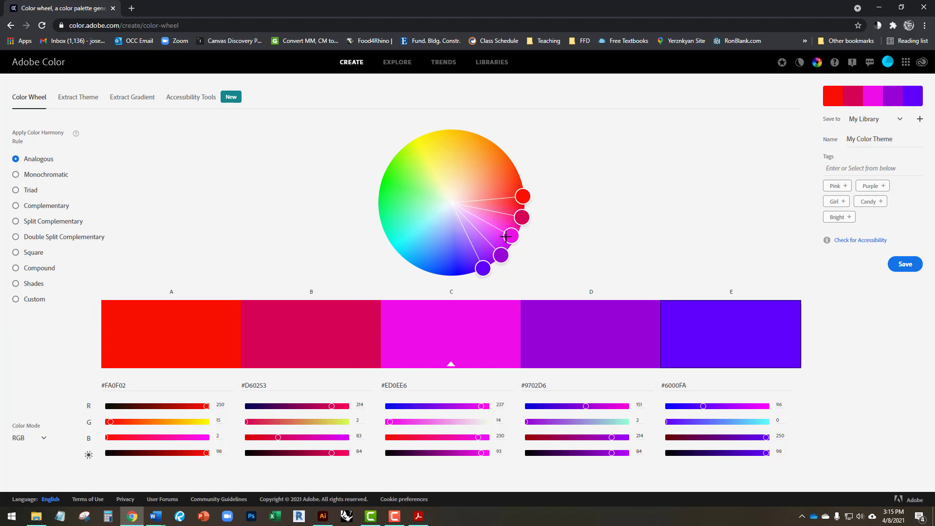
On the Adobe Color website, apply the Monochromatic harmony rule and shift the theme's base colour to bright aqua
{"action": "left_click_drag", "start_coordinate": [501, 255], "coordinate": [506, 191]}
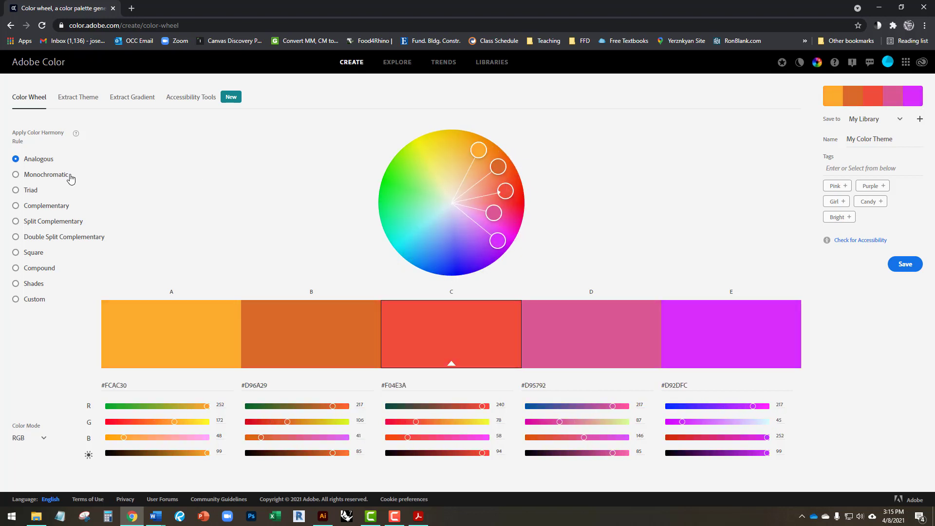
{"action": "left_click", "coordinate": [16, 175]}
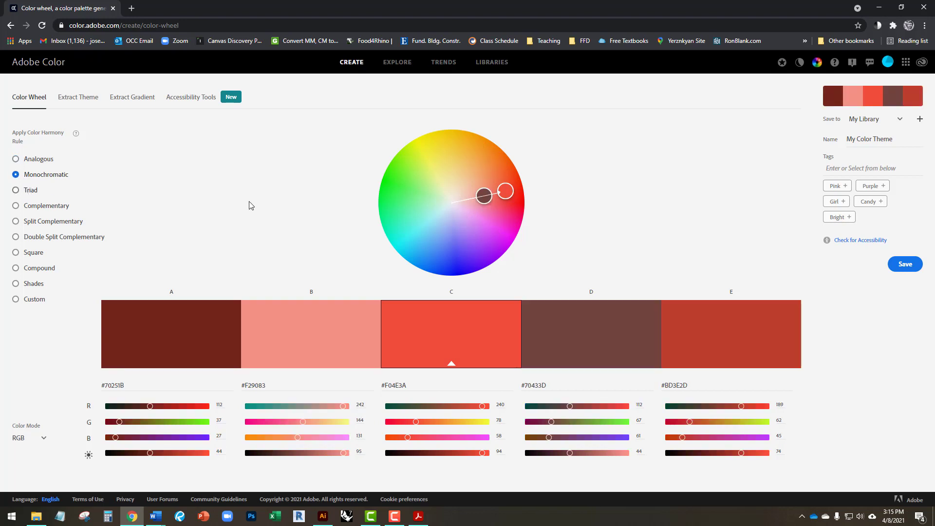
{"action": "left_click_drag", "start_coordinate": [505, 191], "coordinate": [413, 226]}
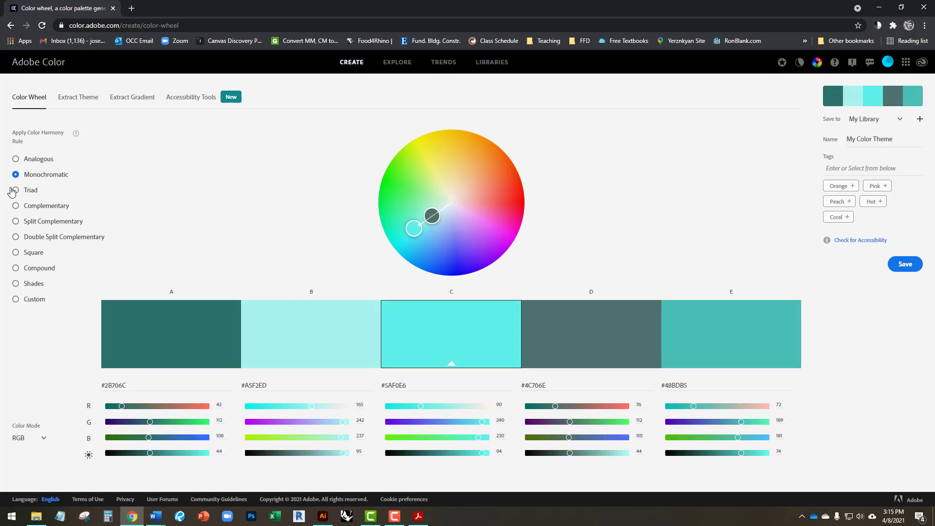
Apply the Triad harmony rule and adjust the pink, aqua and yellow tones on the wheel
{"action": "left_click", "coordinate": [30, 192]}
{"action": "left_click_drag", "start_coordinate": [485, 219], "coordinate": [455, 225]}
{"action": "left_click_drag", "start_coordinate": [406, 183], "coordinate": [415, 218]}
{"action": "left_click_drag", "start_coordinate": [457, 162], "coordinate": [449, 177]}
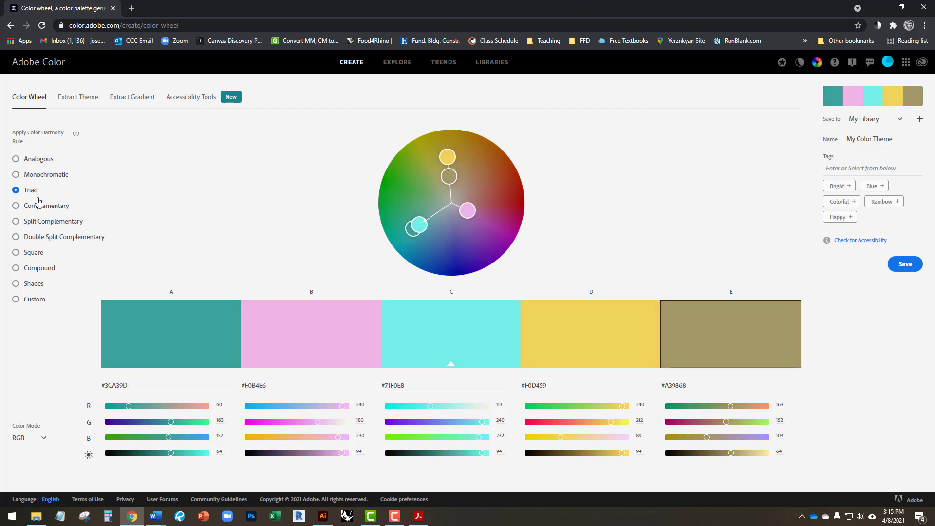
Apply the Complementary harmony rule and set light aqua colour B as the base colour
{"action": "left_click", "coordinate": [18, 206]}
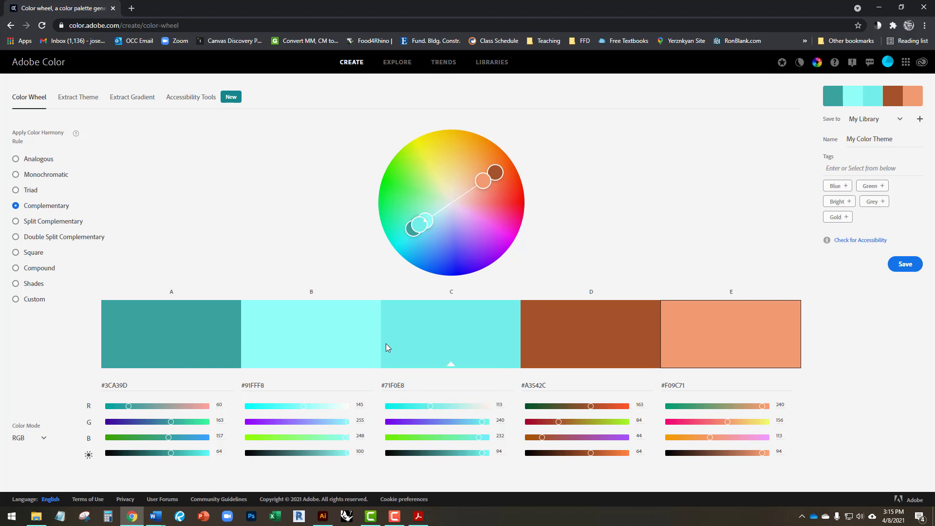
{"action": "left_click", "coordinate": [352, 329]}
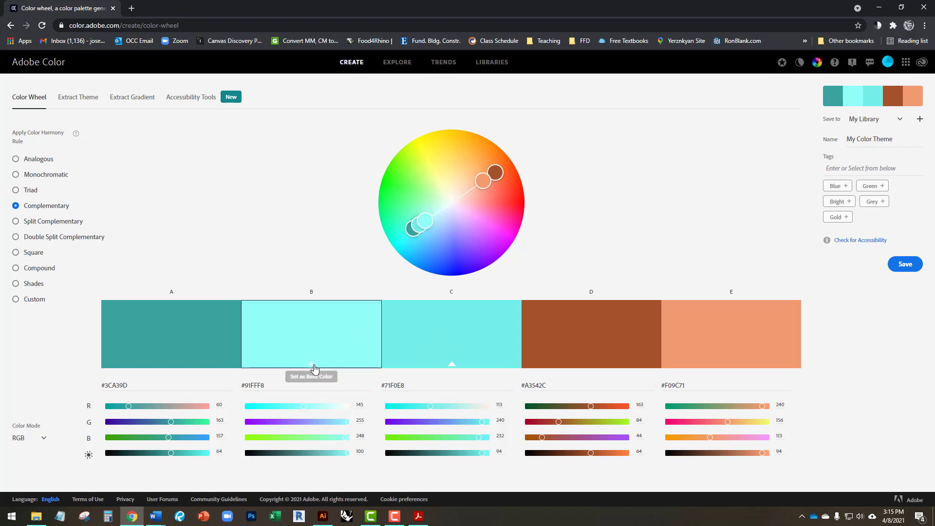
{"action": "left_click", "coordinate": [311, 363]}
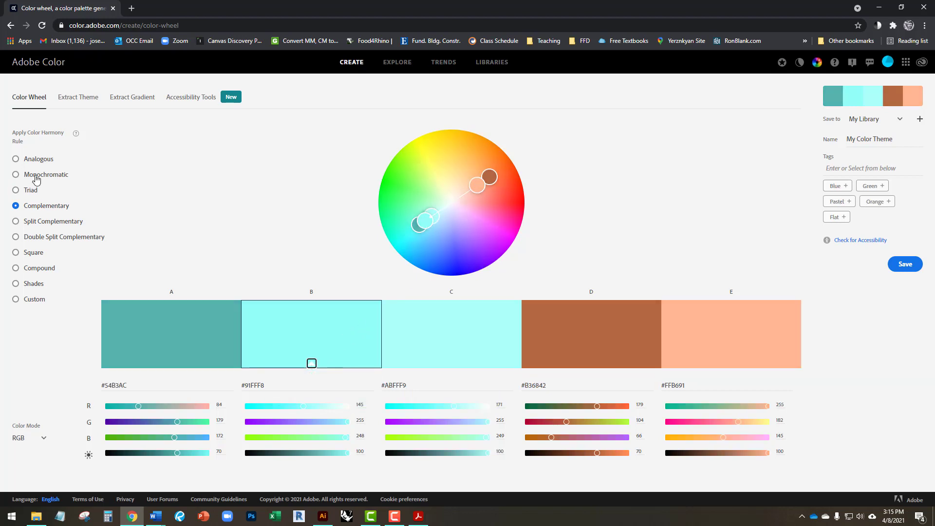
Try the Triad and Monochromatic harmony rules on the light aqua base colour and settle on Analogous
{"action": "left_click", "coordinate": [16, 191]}
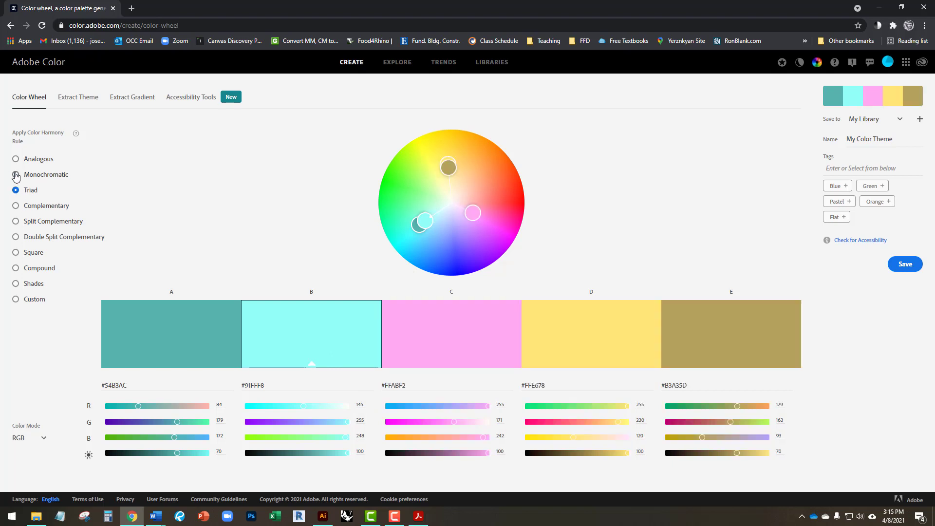
{"action": "left_click", "coordinate": [16, 174]}
{"action": "left_click", "coordinate": [16, 159]}
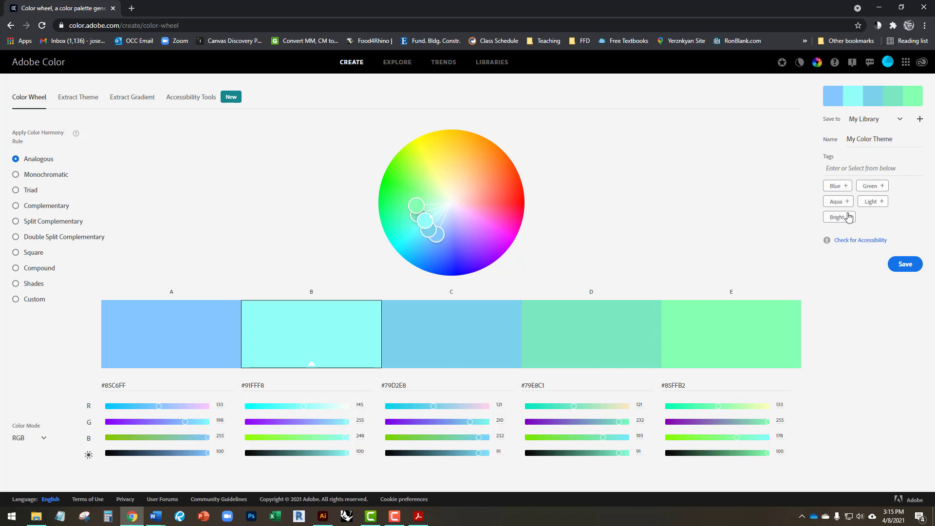
Tag the theme Aqua and Green, name it Aqua, and save it to My Library
{"action": "left_click", "coordinate": [836, 201]}
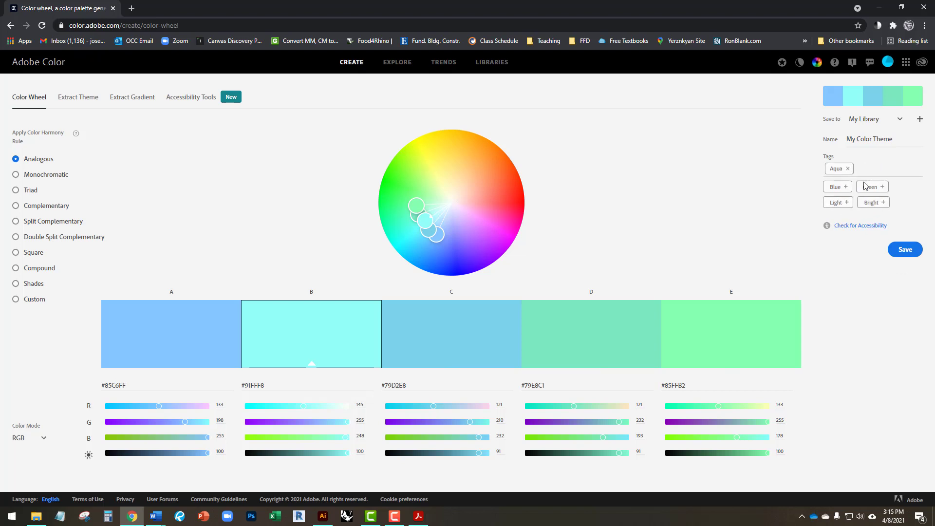
{"action": "left_click", "coordinate": [868, 188]}
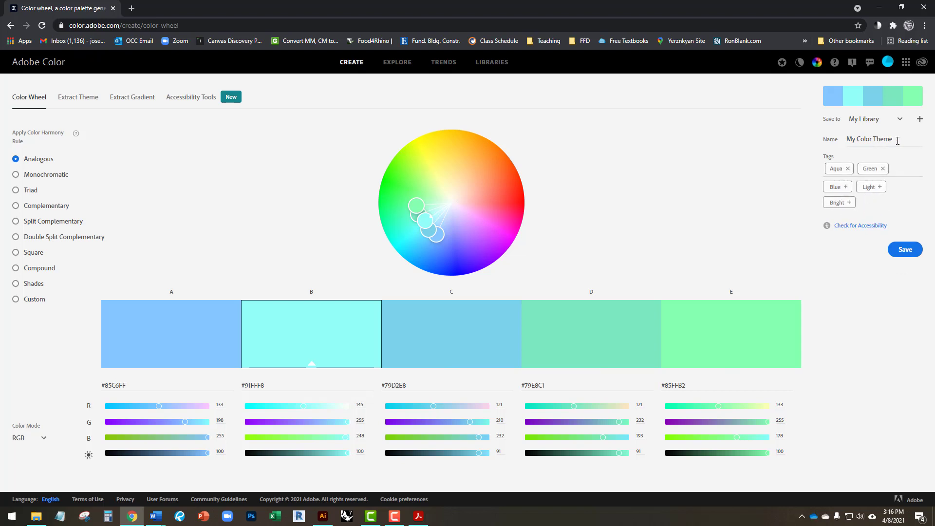
{"action": "left_click_drag", "start_coordinate": [898, 140], "coordinate": [827, 150]}
{"action": "type", "text": "Aqua"}
{"action": "left_click", "coordinate": [905, 251]}
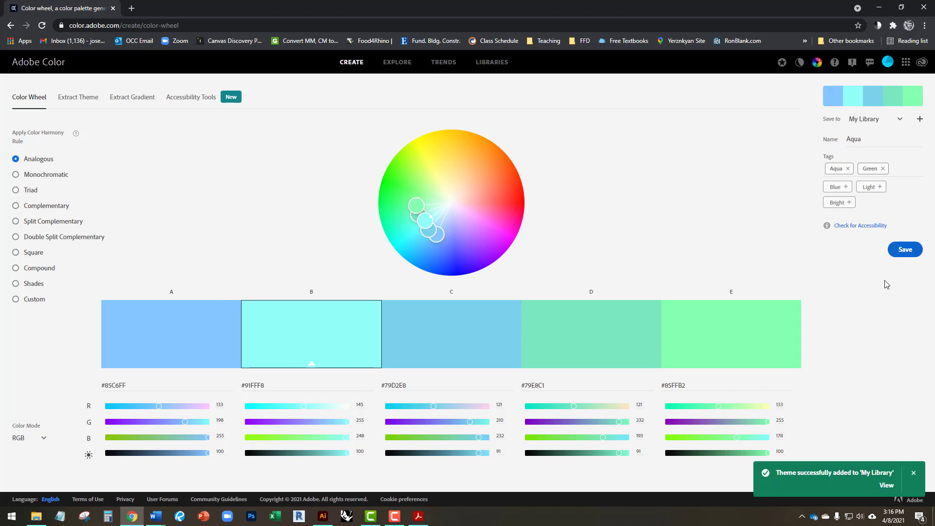
Switch to Illustrator and add the Aqua theme from the saved themes to the document swatches
{"action": "left_click", "coordinate": [323, 517]}
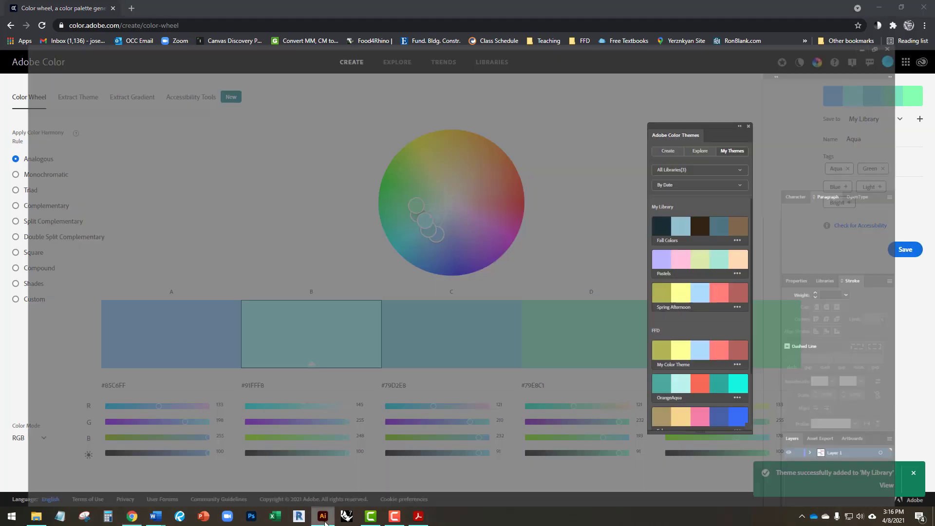
{"action": "left_click", "coordinate": [665, 151]}
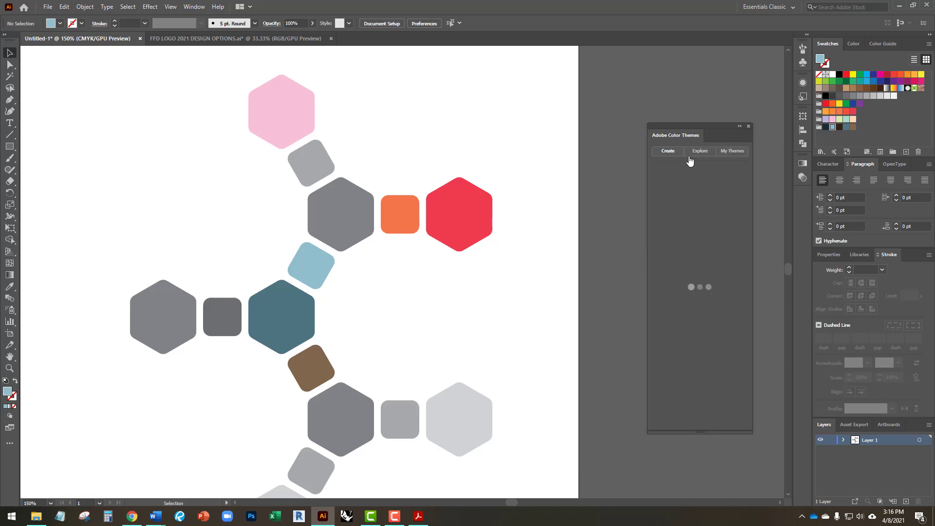
{"action": "left_click", "coordinate": [733, 152]}
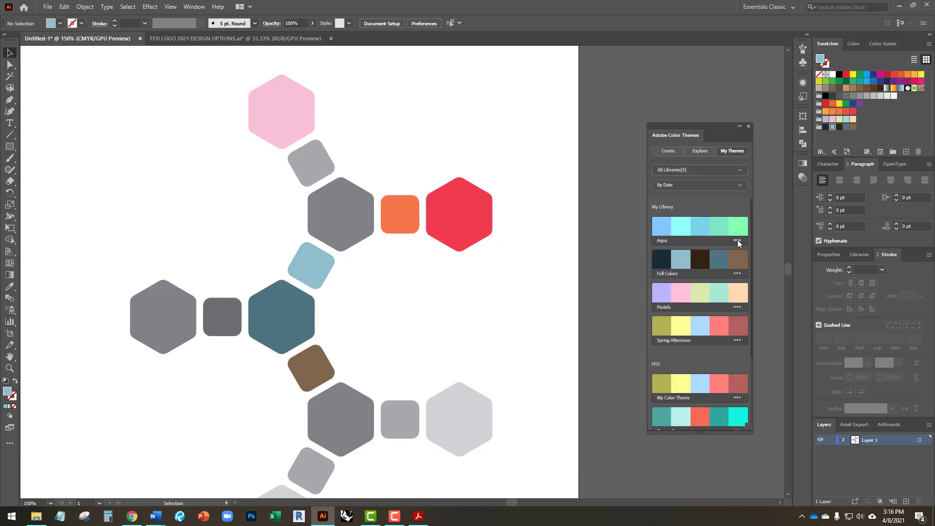
{"action": "left_click", "coordinate": [737, 240]}
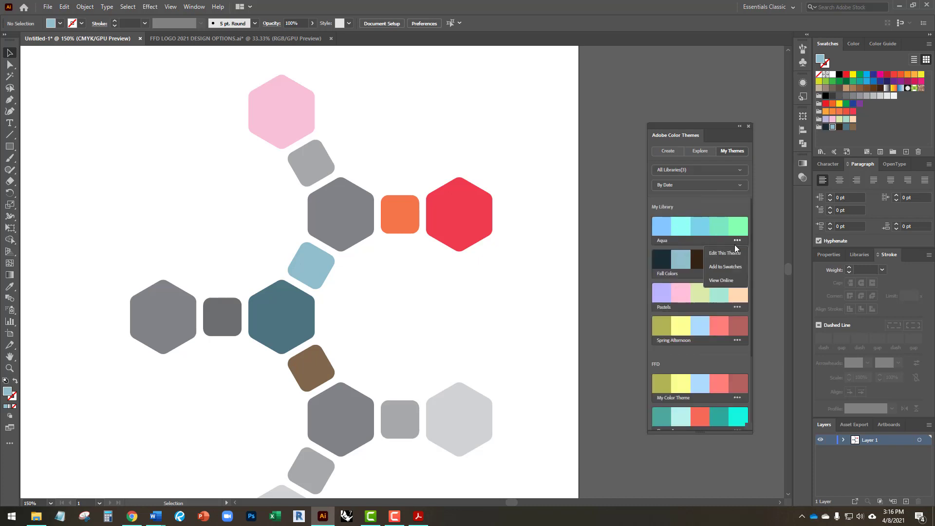
{"action": "left_click", "coordinate": [736, 270]}
{"action": "left_click", "coordinate": [863, 137]}
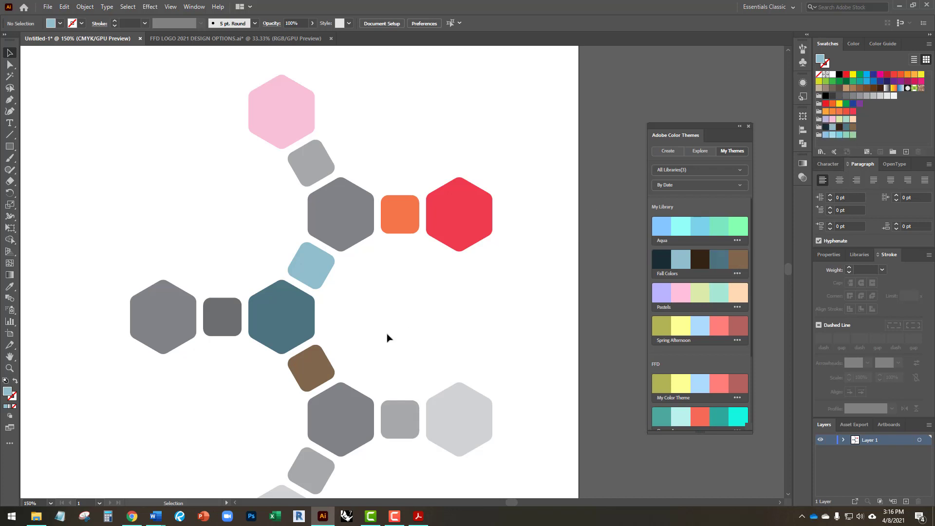
Recolour the rounded square left of the teal hexagon sky blue and the brown square light green, using the Aqua swatches
{"action": "left_click", "coordinate": [237, 331]}
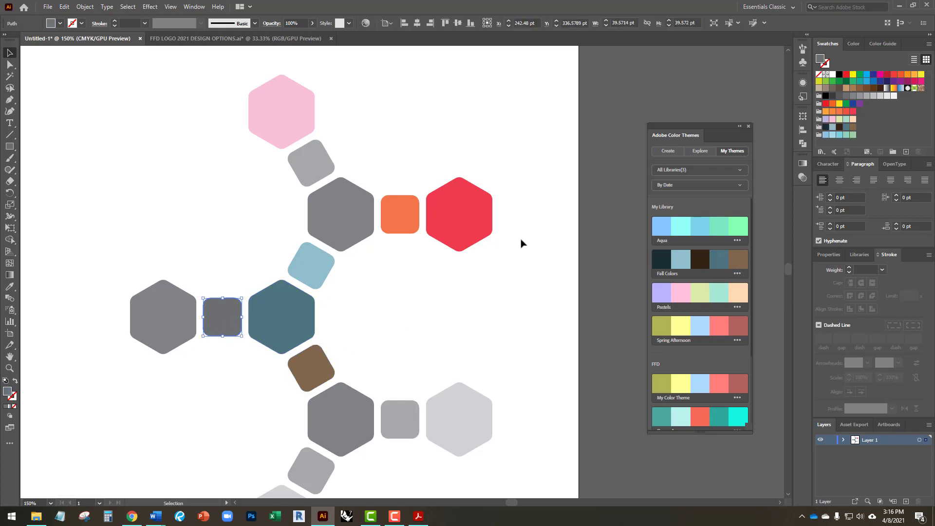
{"action": "left_click", "coordinate": [839, 136]}
{"action": "left_click", "coordinate": [313, 340]}
{"action": "left_click", "coordinate": [302, 373]}
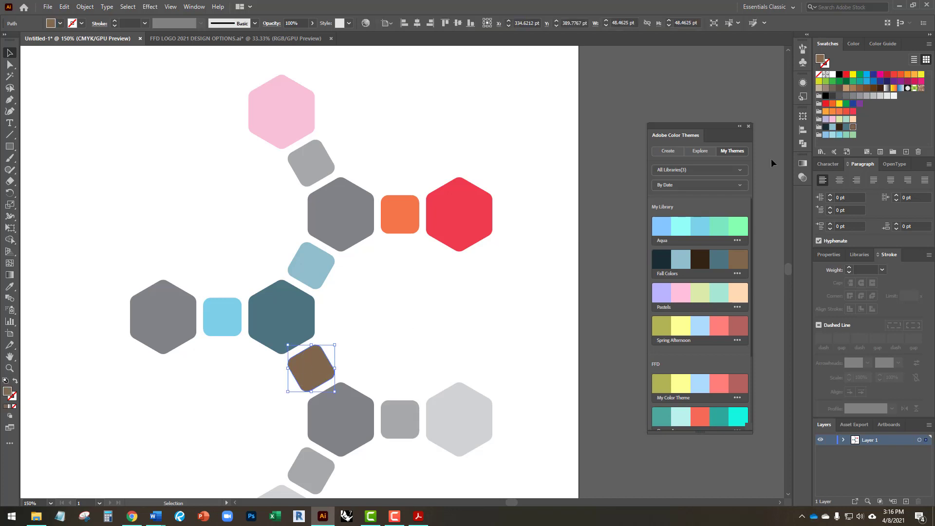
{"action": "left_click", "coordinate": [851, 135]}
{"action": "left_click", "coordinate": [480, 317]}
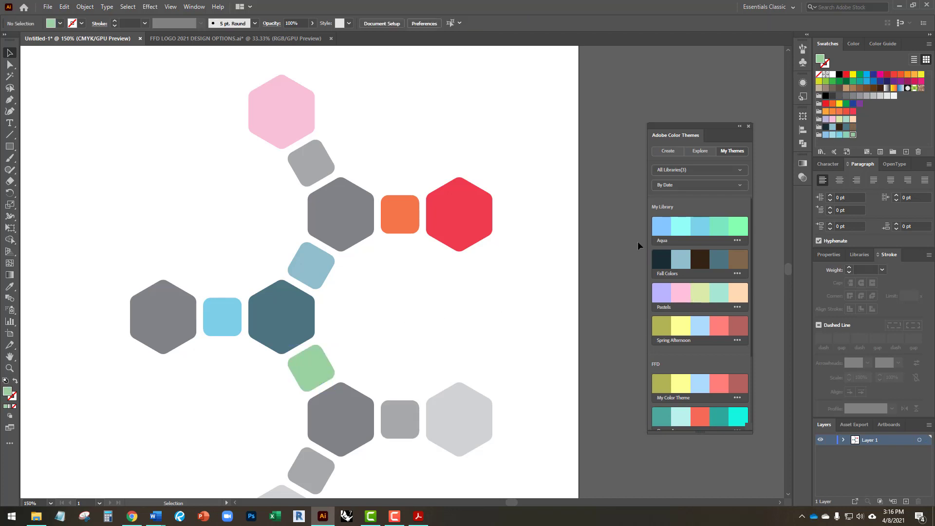
Move the Adobe Color Themes panel closer to the document swatches
{"action": "left_click_drag", "start_coordinate": [701, 127], "coordinate": [735, 109]}
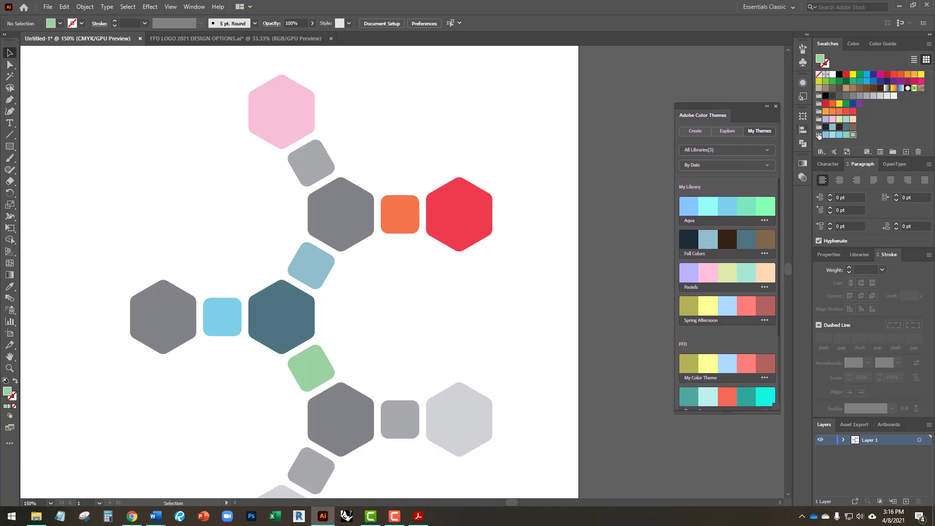